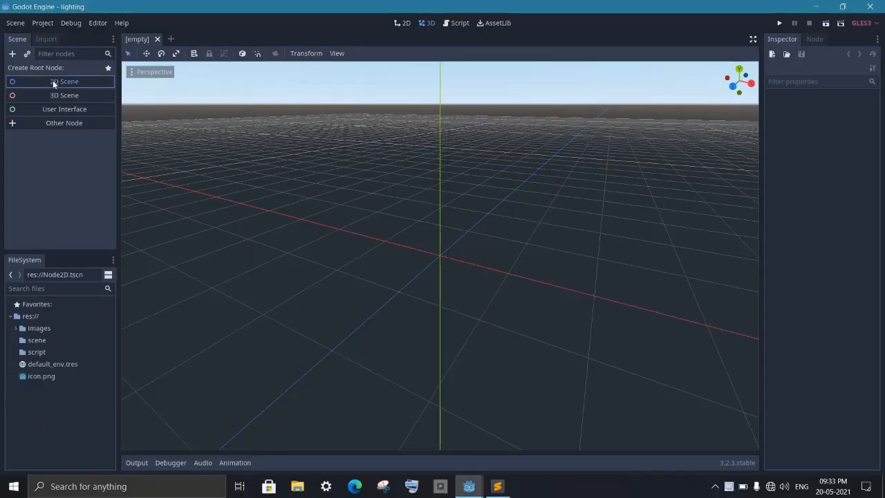
Create a 2D scene root and add a Particles2D child node to it.
click(54, 81)
key(ctrl+a)
text(part)
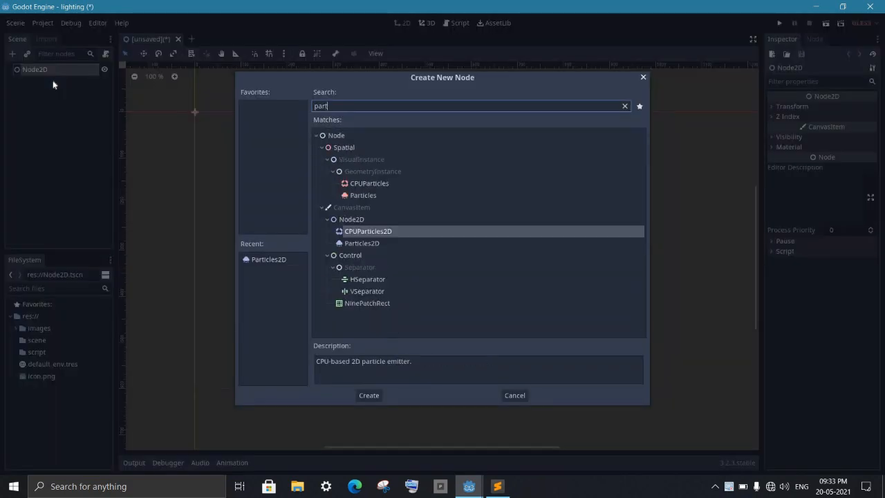
key(Down)
key(Return)
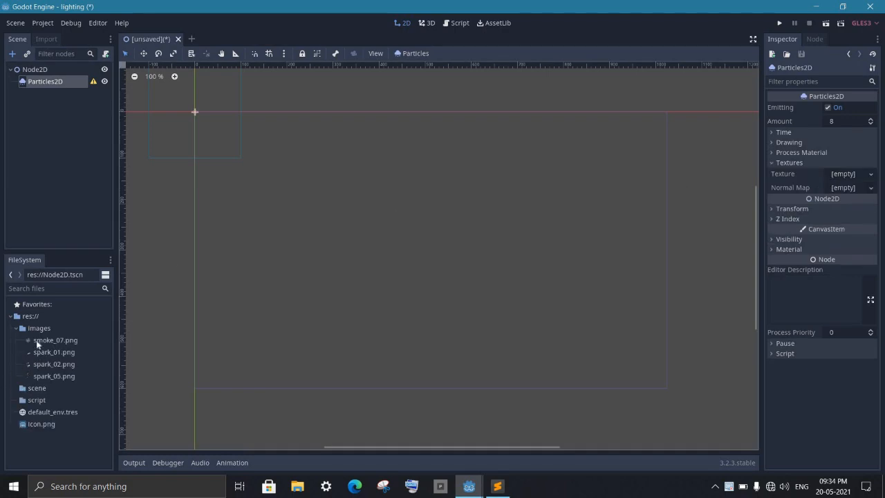
Assign smoke_07.png as the Particles2D node's texture and set the particle amount to 30.
drag(37, 343, 836, 174)
click(839, 121)
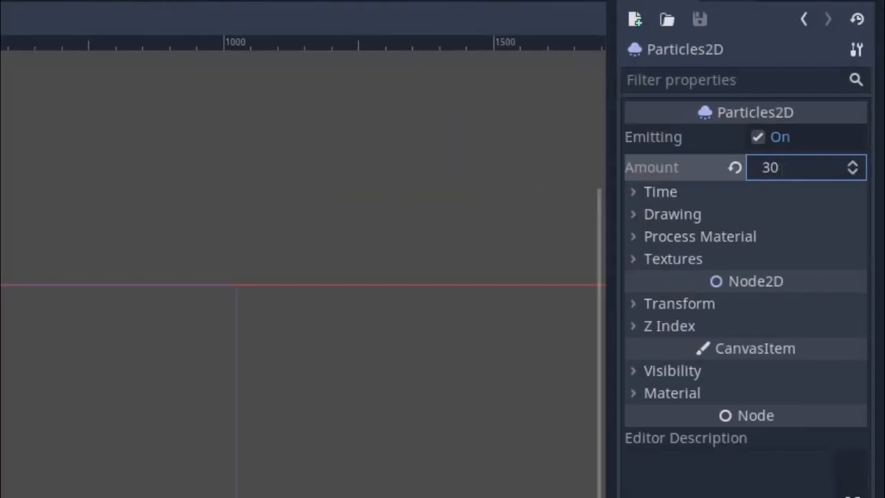
key(Return)
Set the smoke particles' lifetime to 5.
click(666, 193)
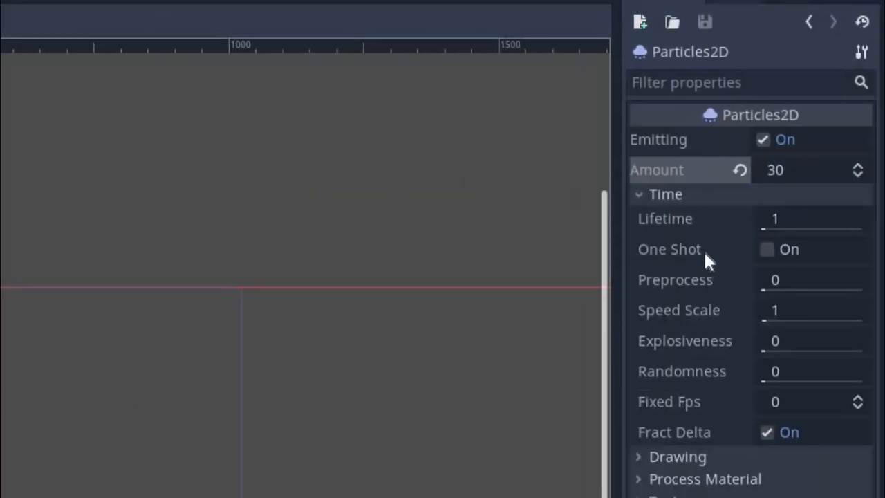
click(773, 214)
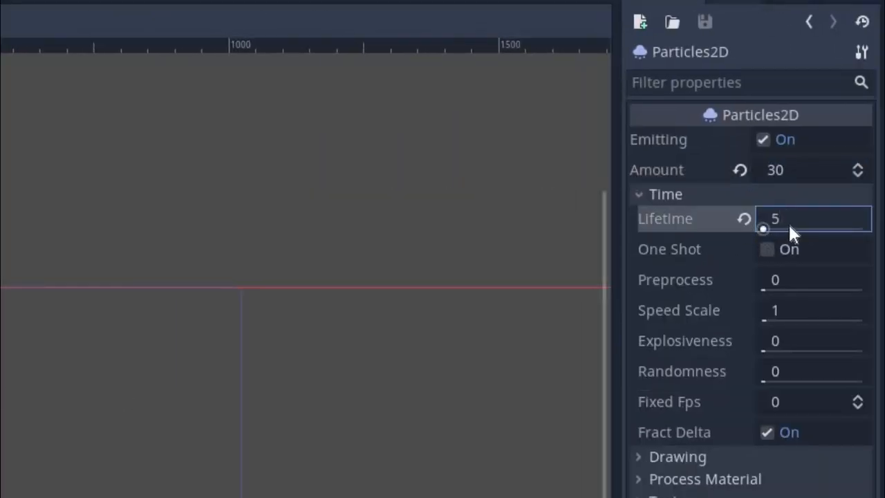
text(5)
click(698, 194)
Give the smoke particles a new ParticlesMaterial as process material and expand its properties.
click(699, 239)
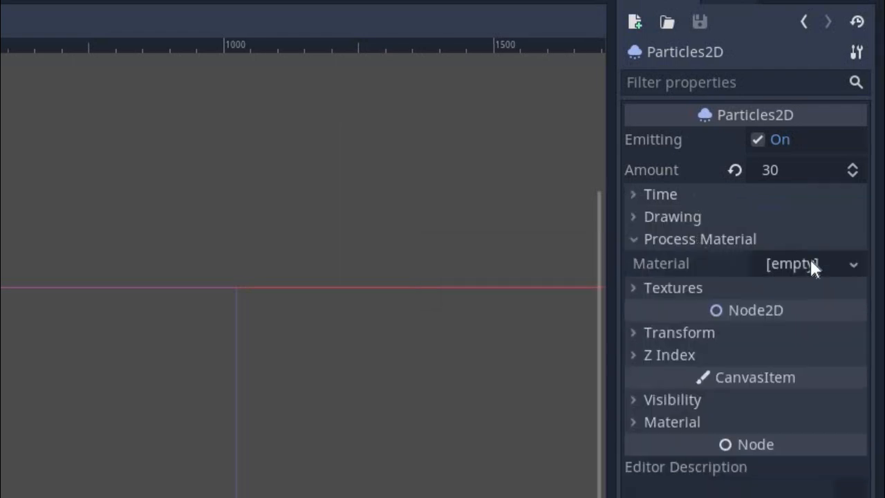
click(812, 265)
click(800, 316)
click(795, 261)
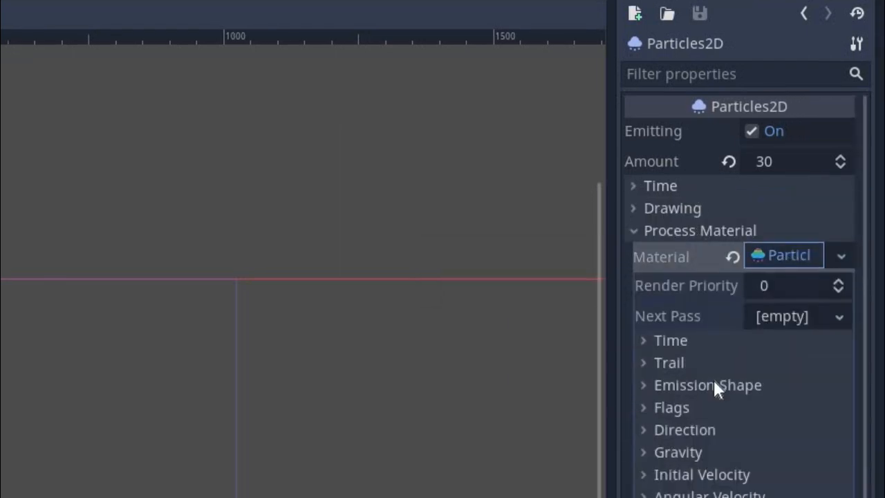
Change the smoke material's emission shape to Box and set its X extent to 250.
click(714, 384)
click(764, 407)
click(781, 486)
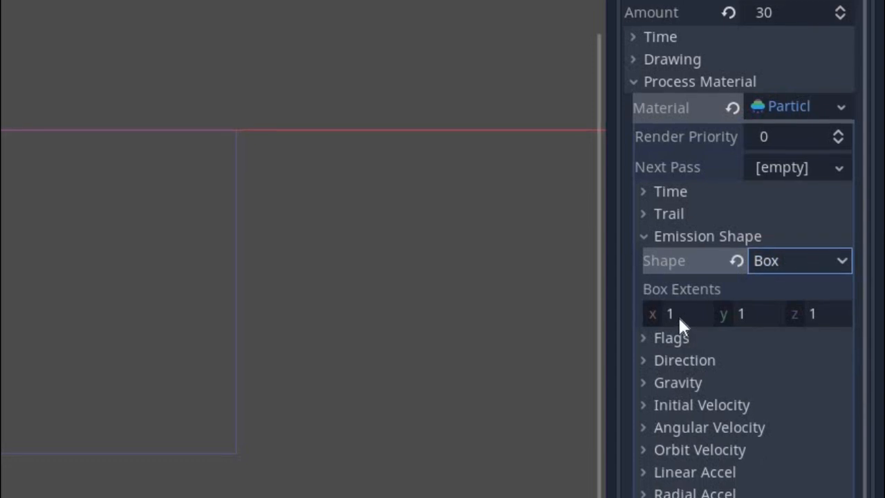
click(677, 314)
text(250)
key(Tab)
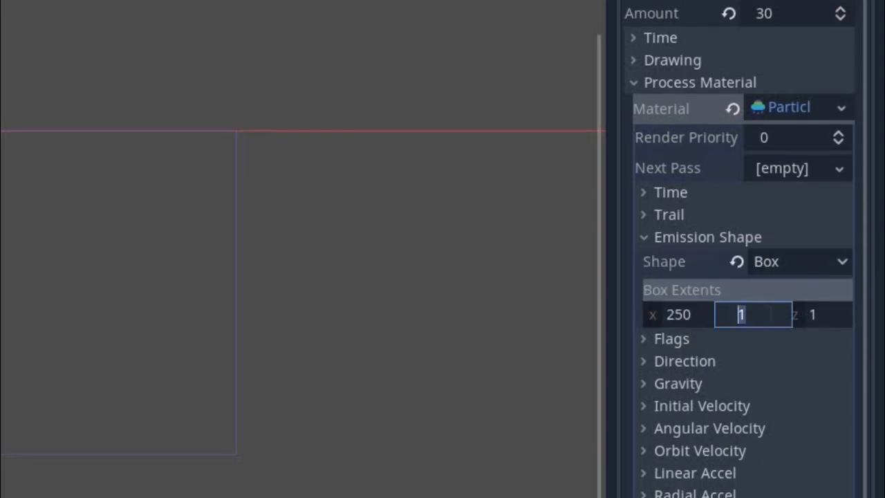
Check the smoke material's direction settings and open its Y gravity value for editing.
click(691, 361)
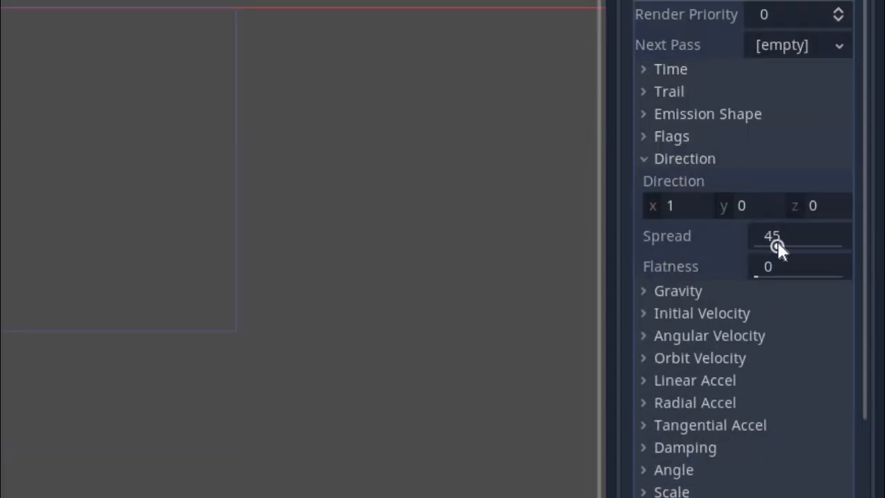
click(685, 158)
click(683, 181)
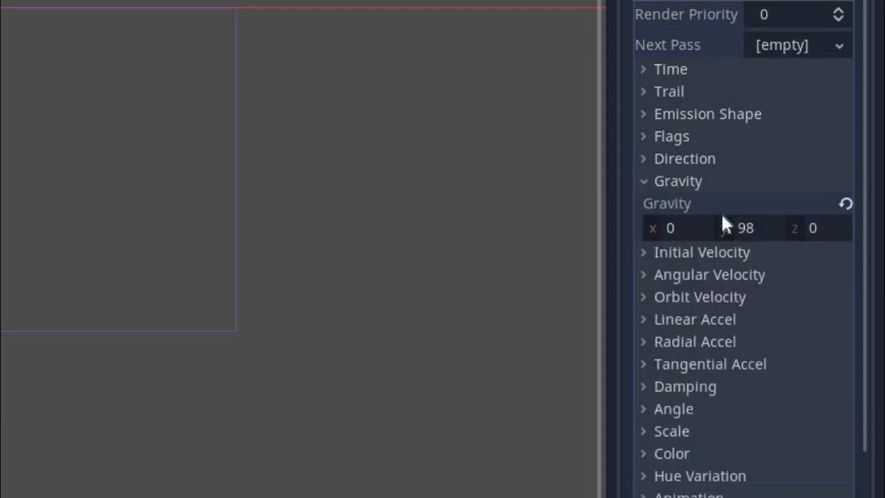
click(726, 227)
click(688, 181)
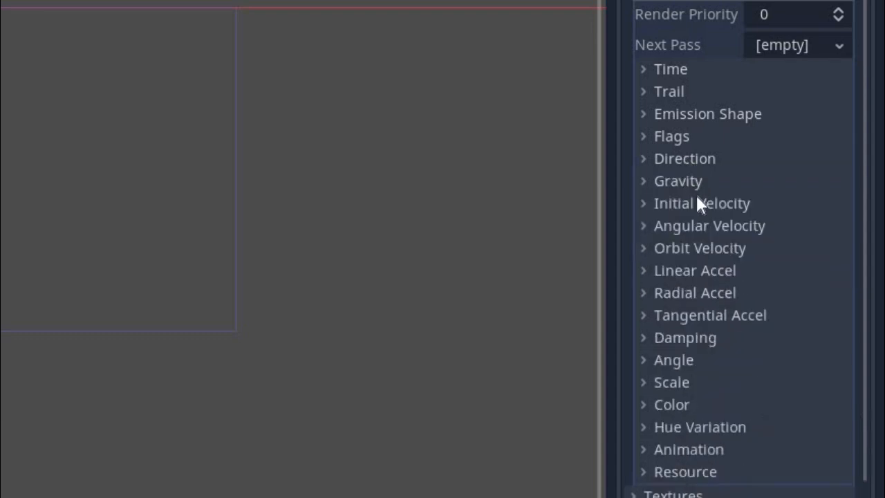
Open the smoke material's initial velocity value for editing.
click(696, 204)
click(765, 230)
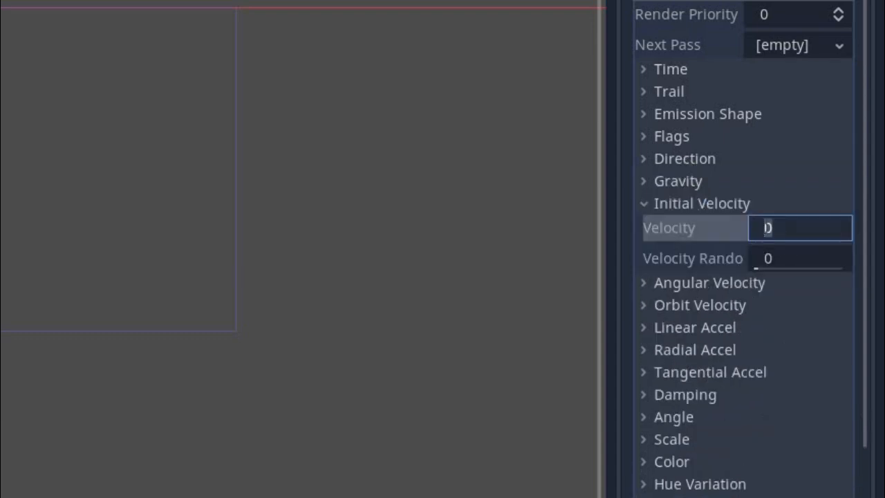
click(722, 203)
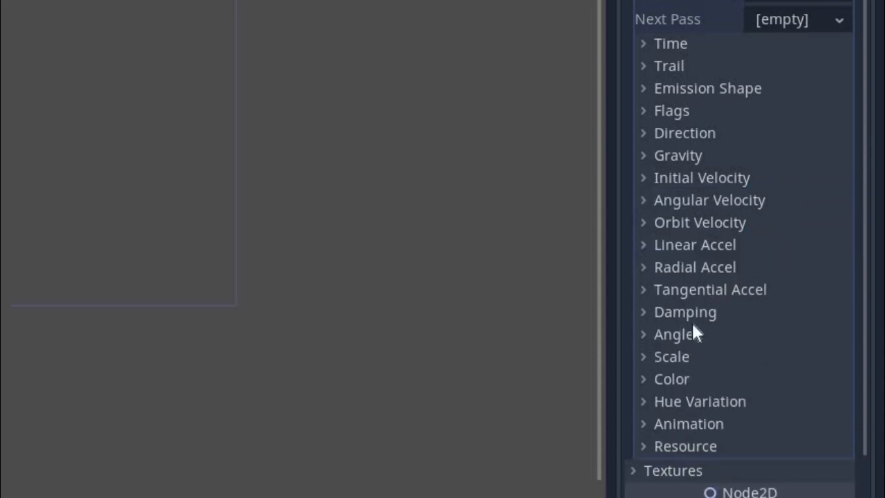
Add a new GradientTexture as the smoke material's color ramp and create a new Gradient inside it.
click(675, 319)
click(784, 291)
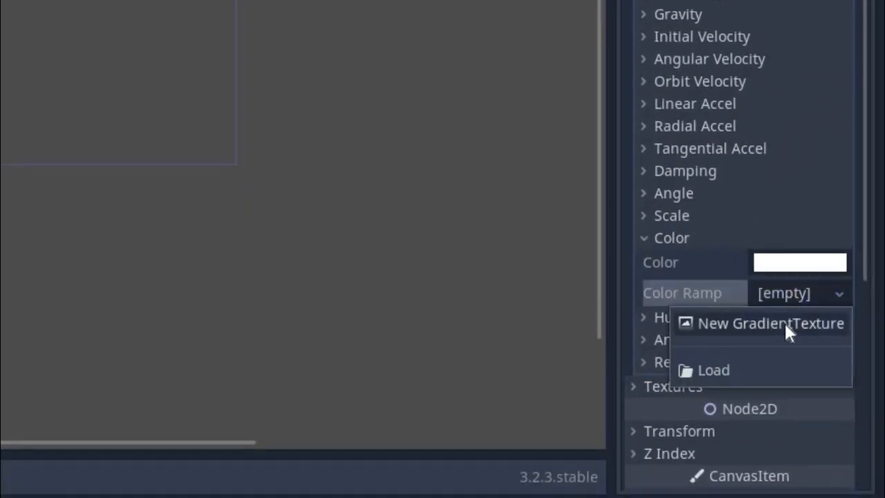
click(786, 322)
click(784, 262)
click(792, 291)
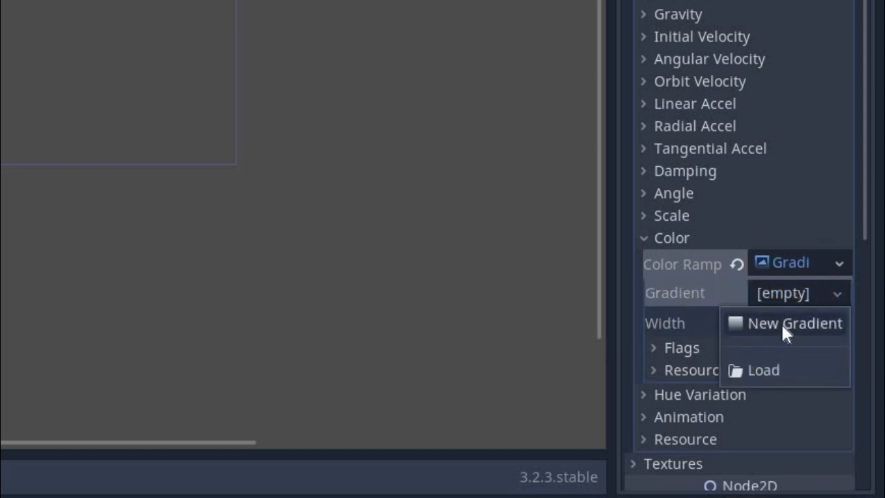
click(780, 321)
click(776, 293)
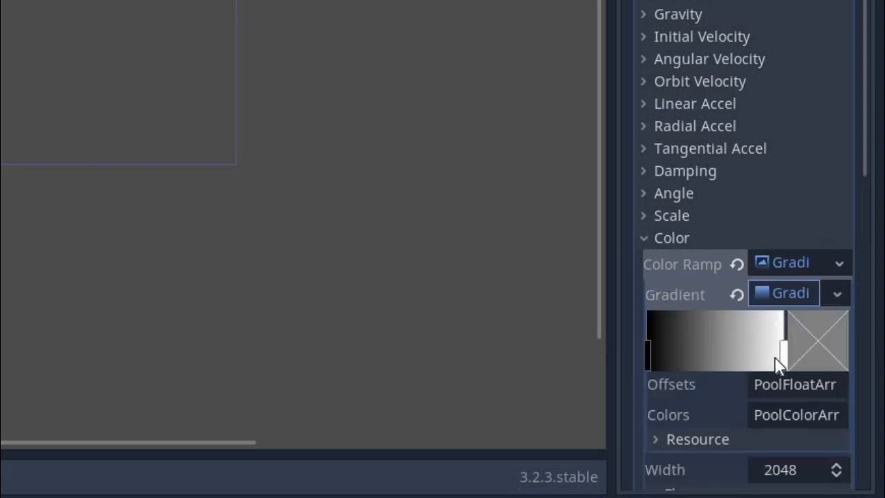
Add two inner color stops to the gradient, one near each end.
double_click(662, 344)
click(773, 353)
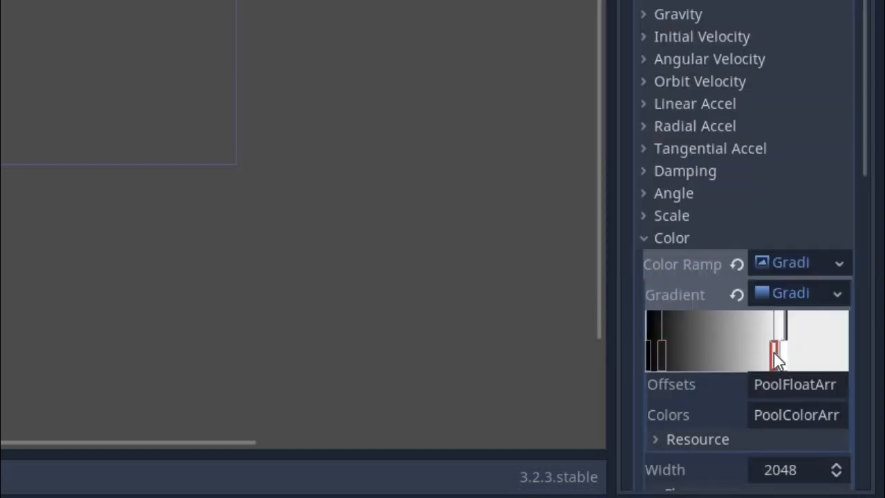
drag(773, 352, 763, 353)
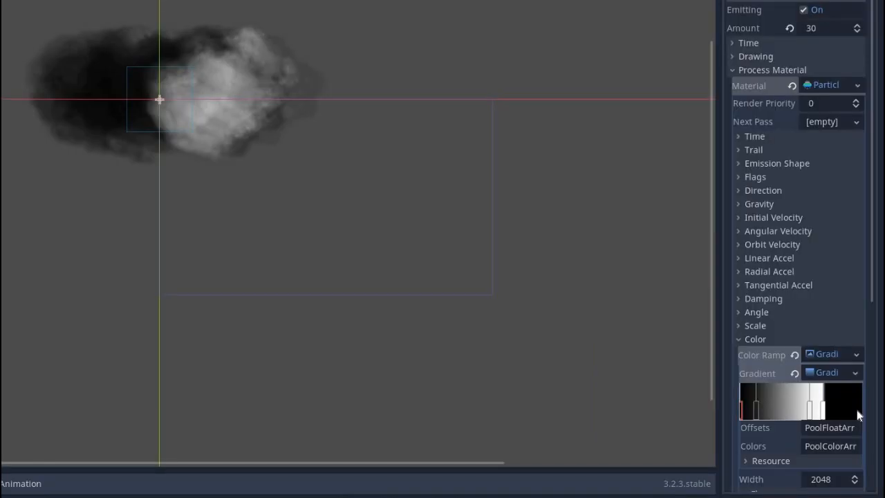
Make the first and last stops of the gradient transparent by lowering their alpha.
click(835, 360)
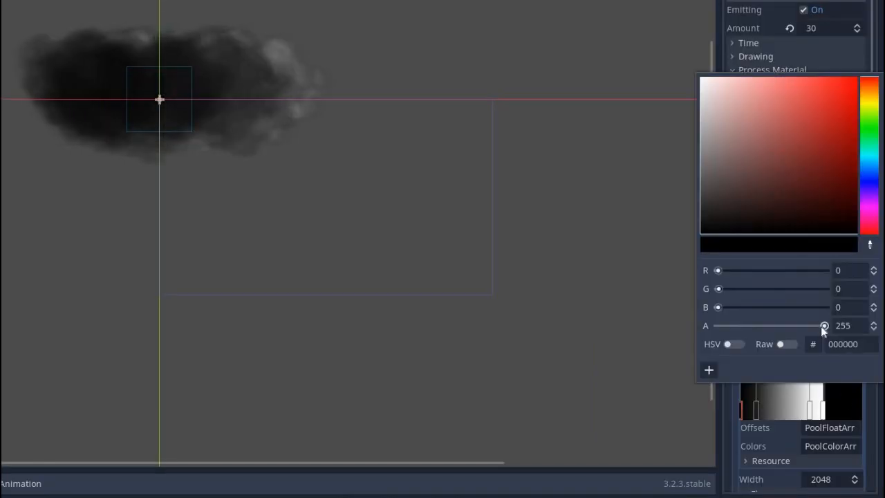
drag(783, 217, 654, 220)
drag(745, 328, 747, 328)
click(822, 409)
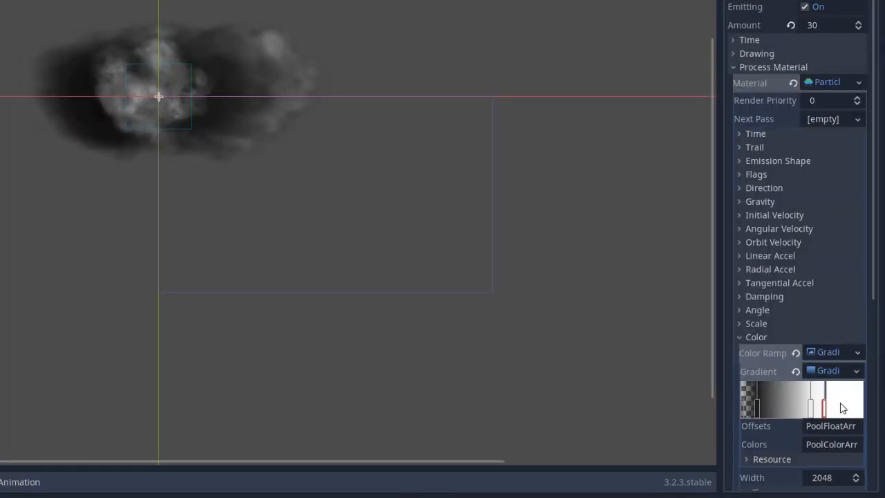
click(840, 406)
drag(823, 325, 755, 324)
Recolor the two inner gradient stops to black for a dark cloud.
click(757, 406)
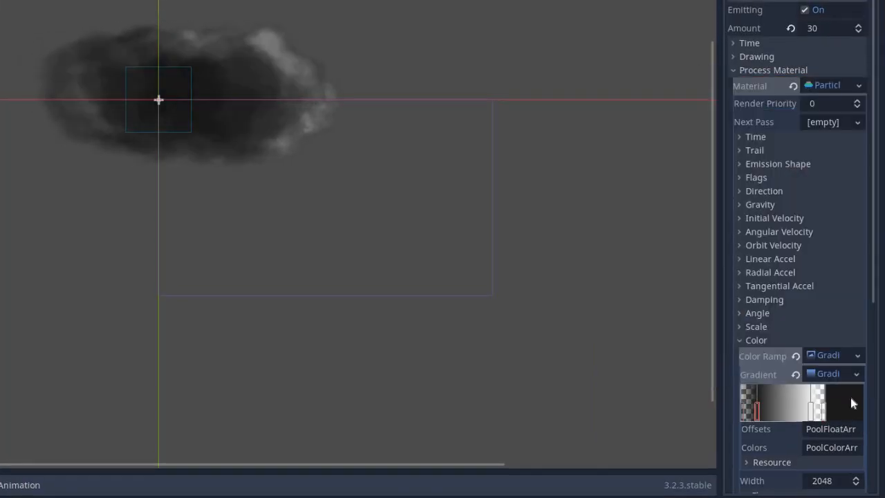
click(850, 396)
drag(757, 217, 765, 239)
click(811, 409)
click(837, 413)
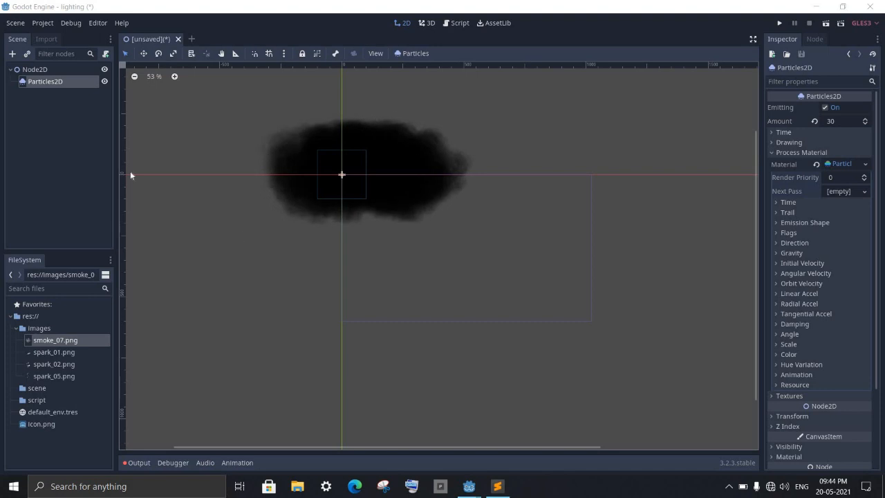
Add a second Particles2D node under Node2D, naming the two particle nodes cloud and lightning.
click(33, 69)
key(ctrl+a)
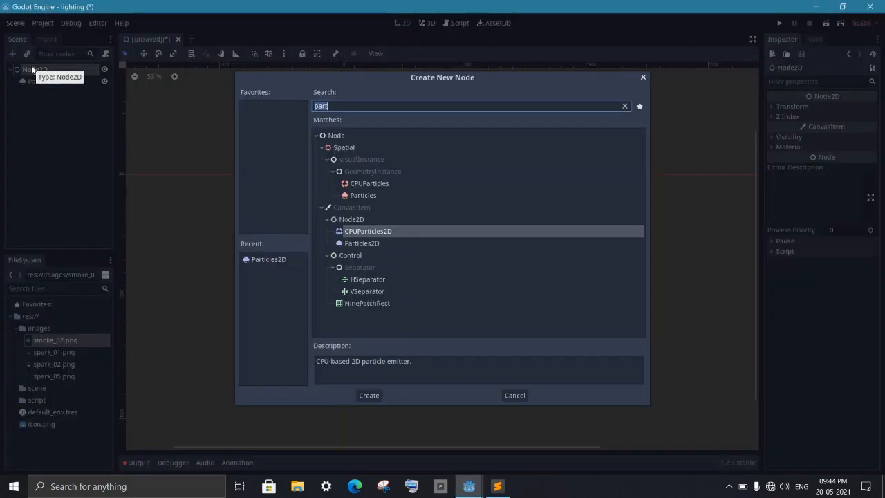
key(Down)
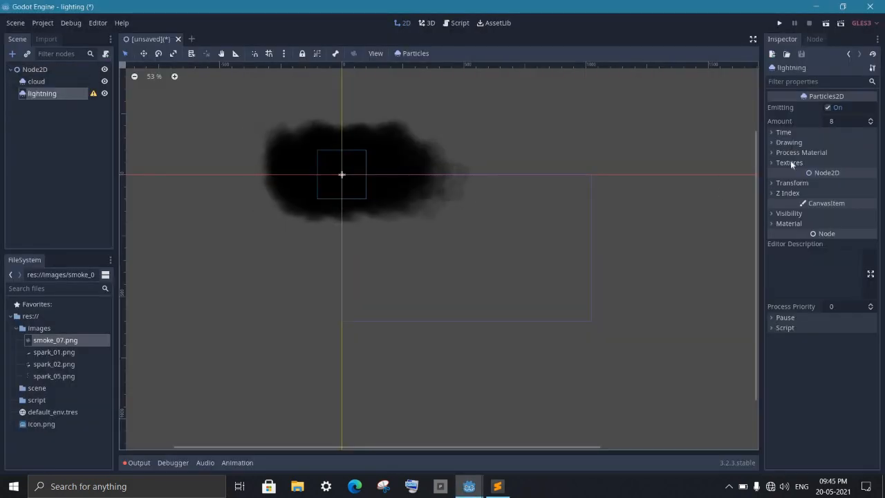
Assign spark_05.png as the lightning node's texture and set its particle amount to 2.
click(788, 162)
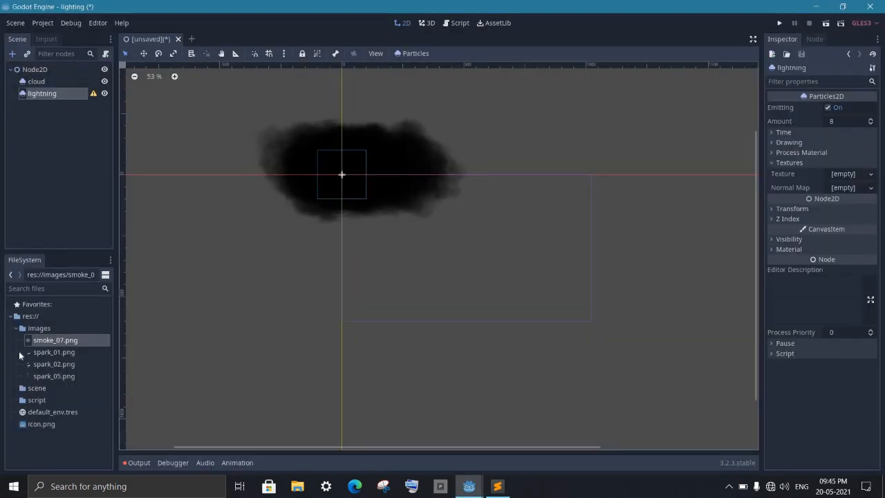
drag(57, 375, 849, 176)
click(788, 101)
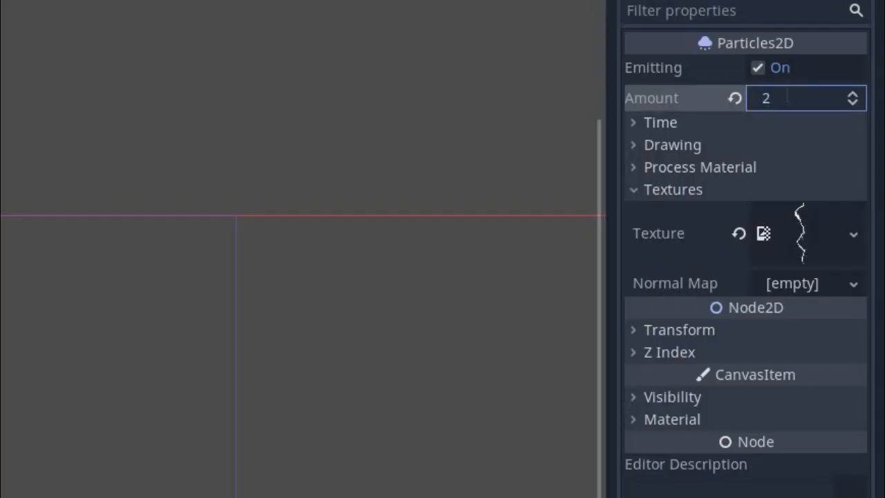
text(2)
Set the lightning particles' lifetime to 0.3 and enable One Shot.
click(761, 123)
click(767, 147)
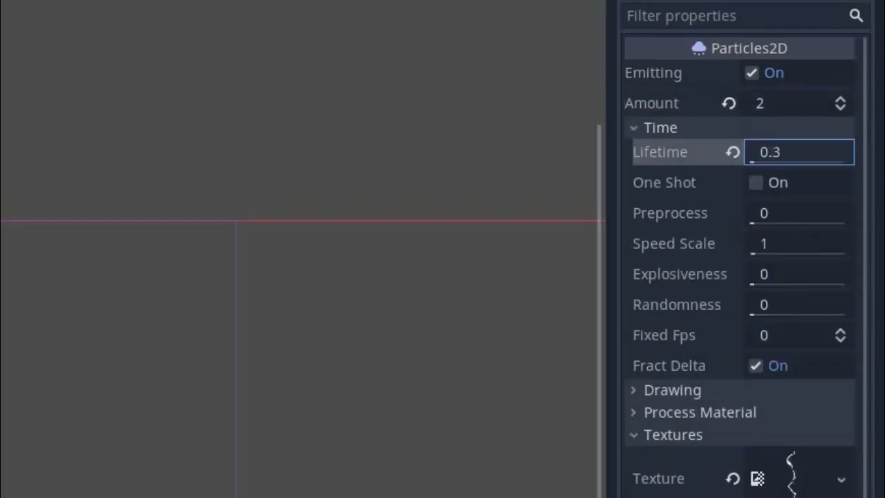
click(756, 183)
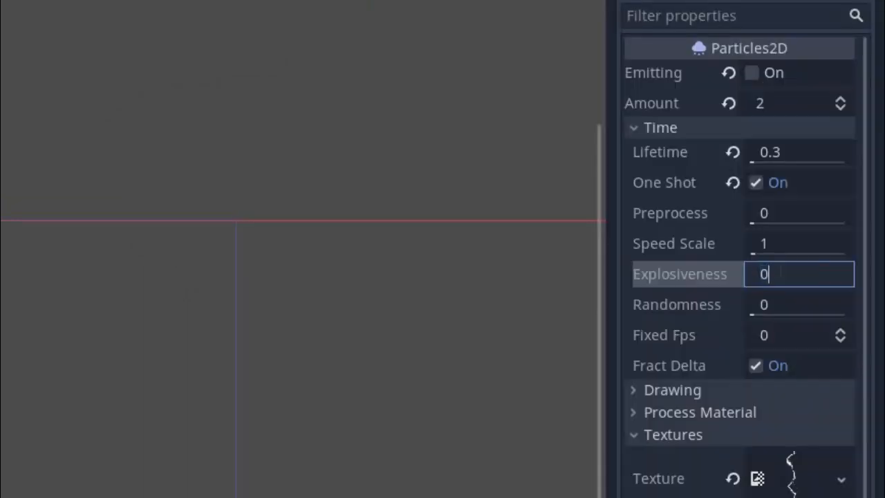
click(660, 127)
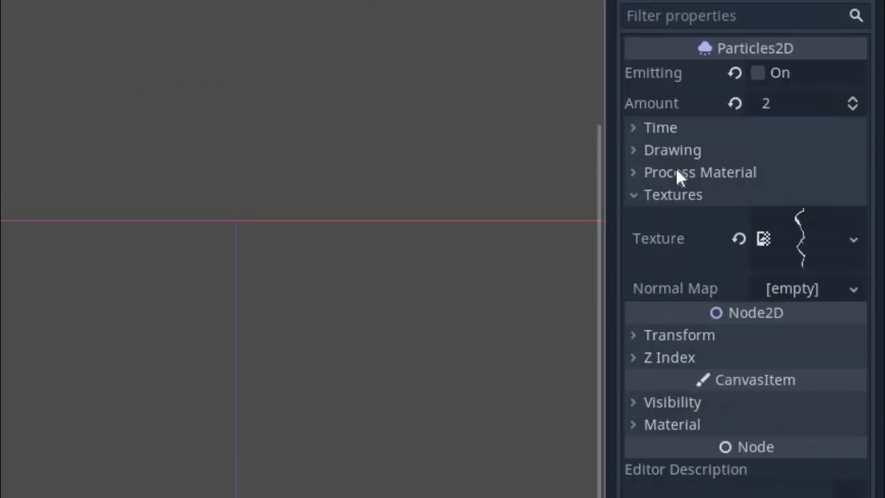
Give the lightning particles a new ParticlesMaterial as process material.
click(674, 172)
click(674, 220)
click(784, 197)
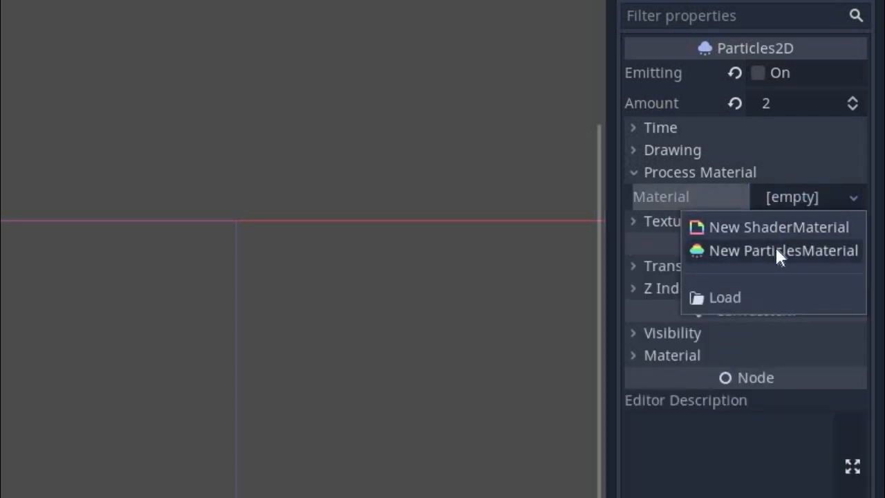
click(775, 251)
Change the lightning material's emission shape to Box with extents of 10 in X and 50 in Y.
click(691, 326)
click(798, 350)
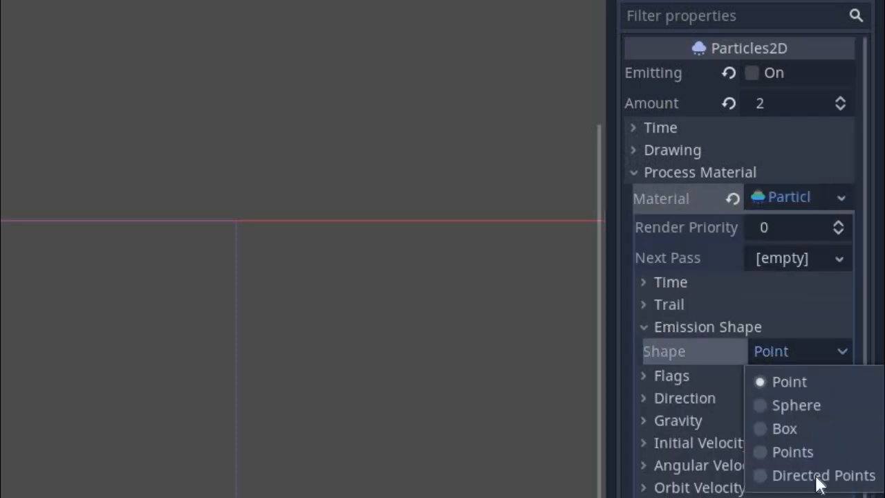
click(798, 429)
click(691, 405)
text(10)
click(761, 399)
text(50)
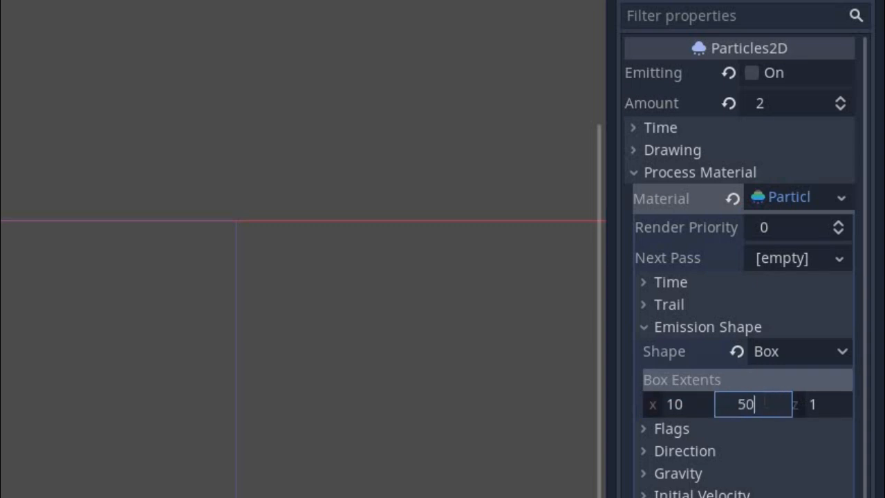
key(Return)
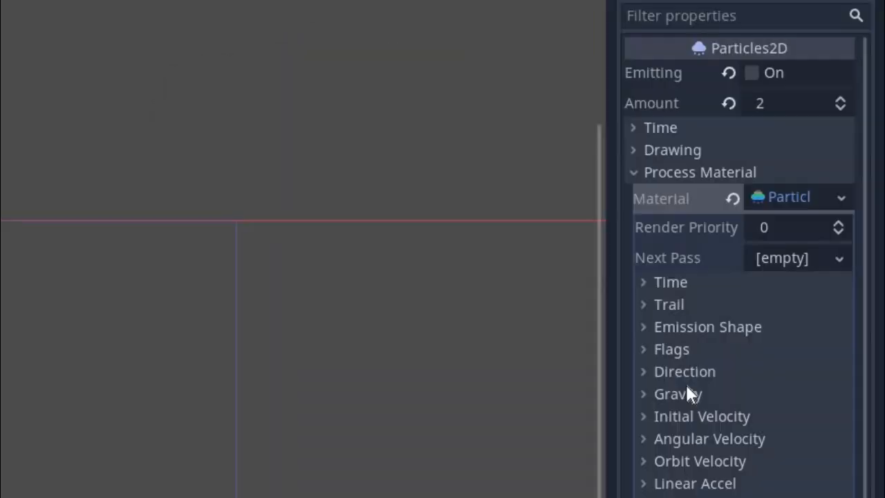
Set the lightning material's Y gravity to 0.
click(636, 392)
click(764, 441)
text(0)
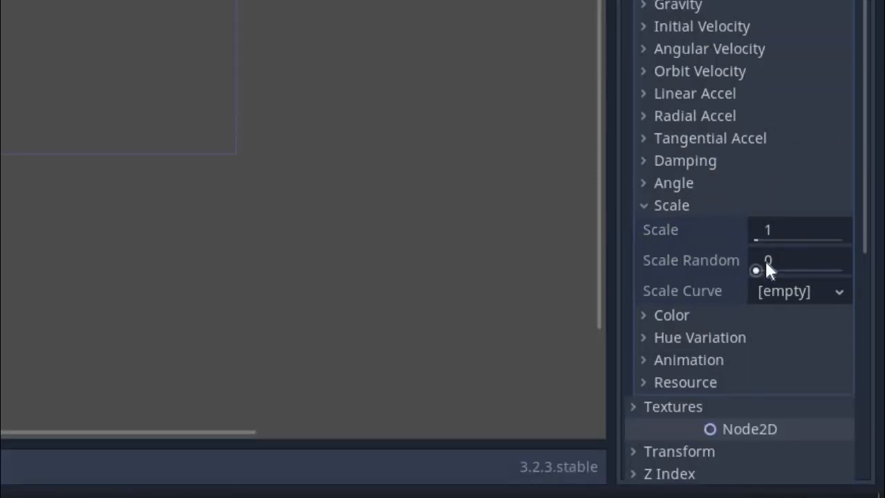
Set the lightning material's scale randomness to 0.4.
click(767, 258)
text(.4)
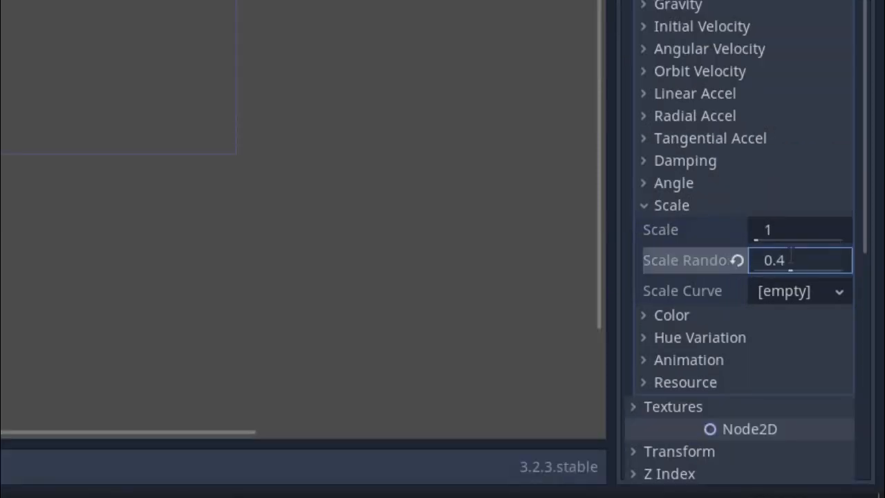
click(671, 205)
Change the lightning material's color to the cyan-blue 31bbc5.
click(671, 316)
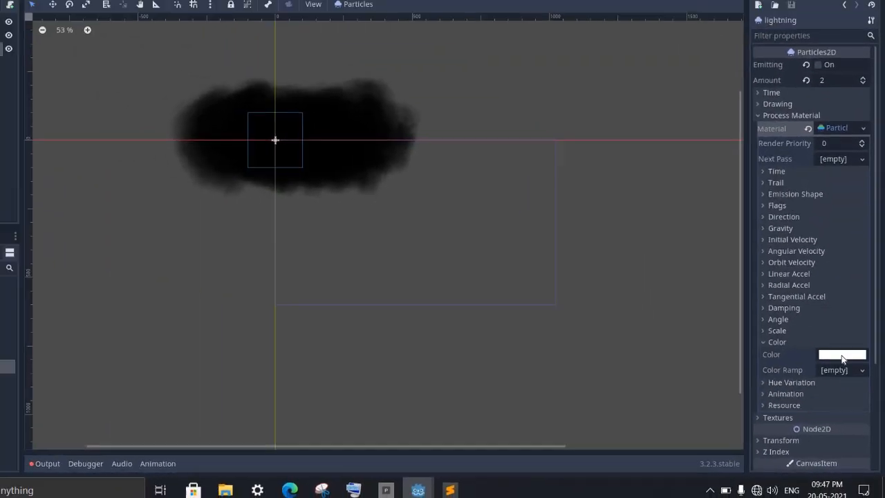
click(842, 356)
click(820, 198)
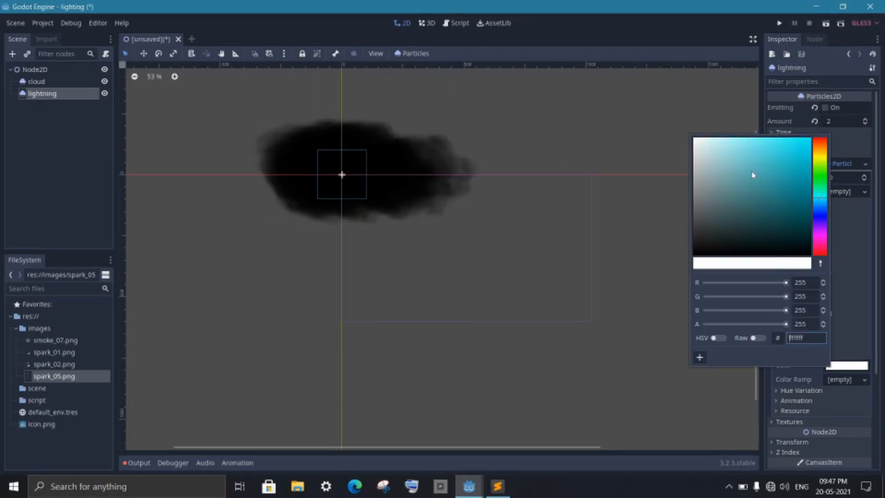
click(781, 163)
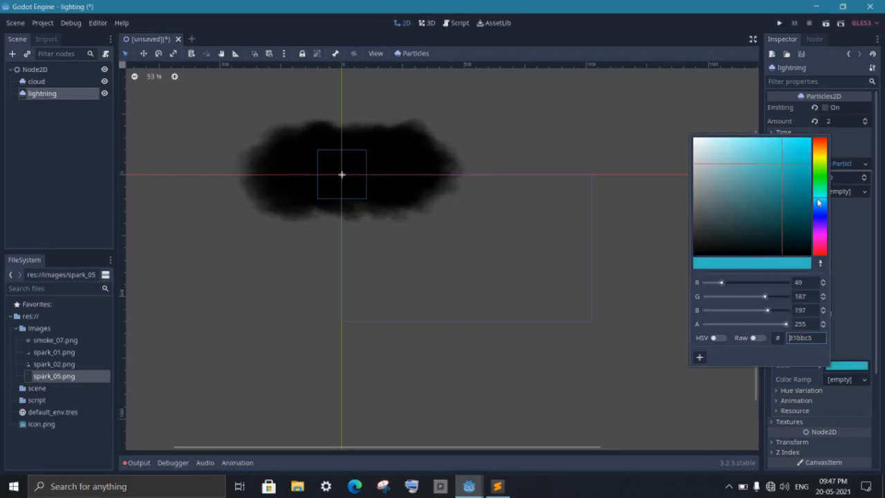
click(637, 201)
Trigger the lightning particles' emission a few times to preview the flash over the cloud.
click(824, 108)
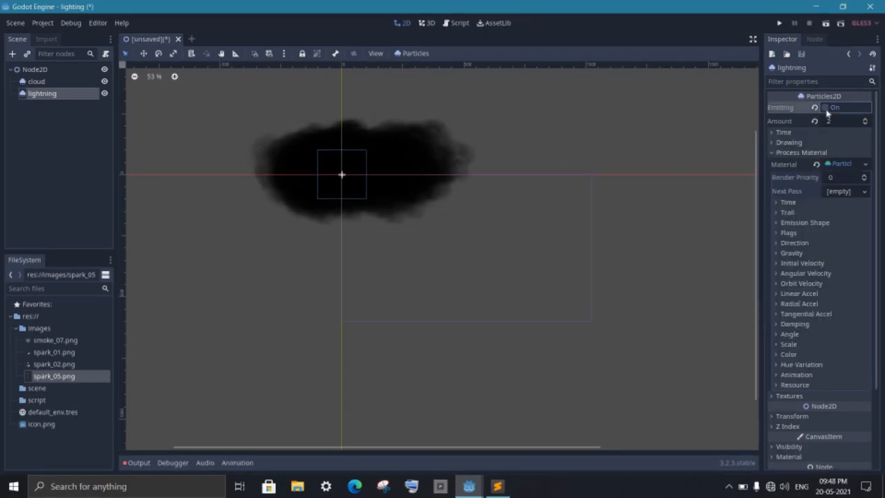
click(826, 110)
click(826, 110)
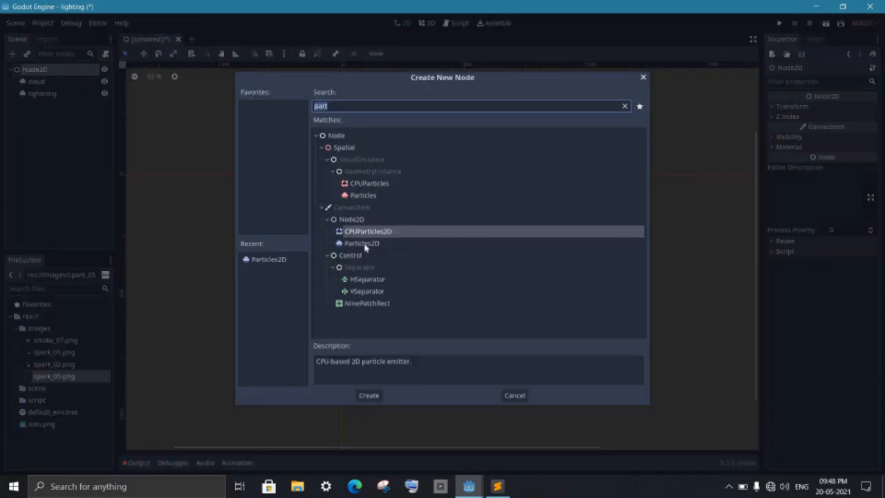
Add a Particles2D node named "short lightning" under Node2D and assign spark_01.png as its texture.
double_click(364, 244)
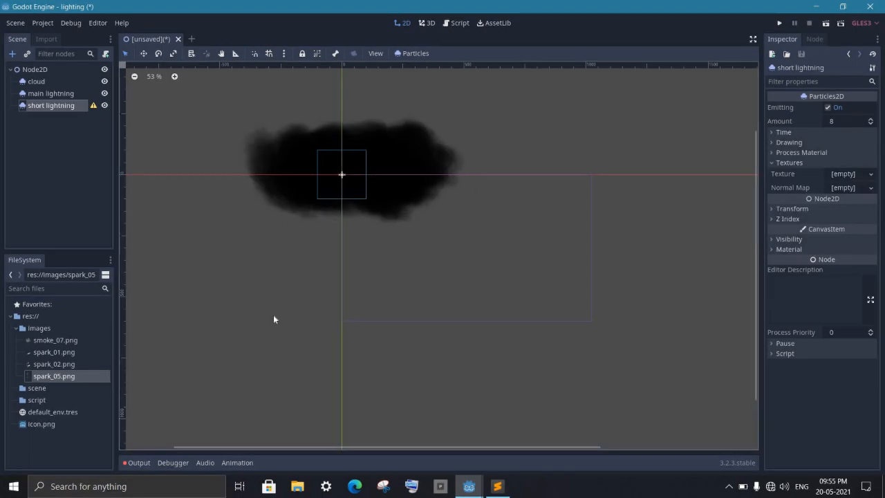
drag(41, 352, 850, 173)
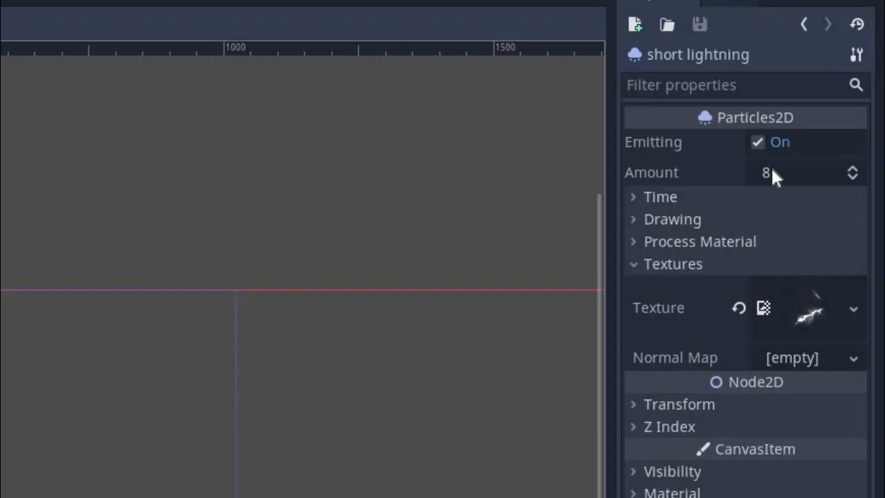
Set the short lightning particles' amount to 1, lifetime to 0.2 and randomness to 0.4, and enable One Shot.
click(834, 123)
text(1)
click(716, 198)
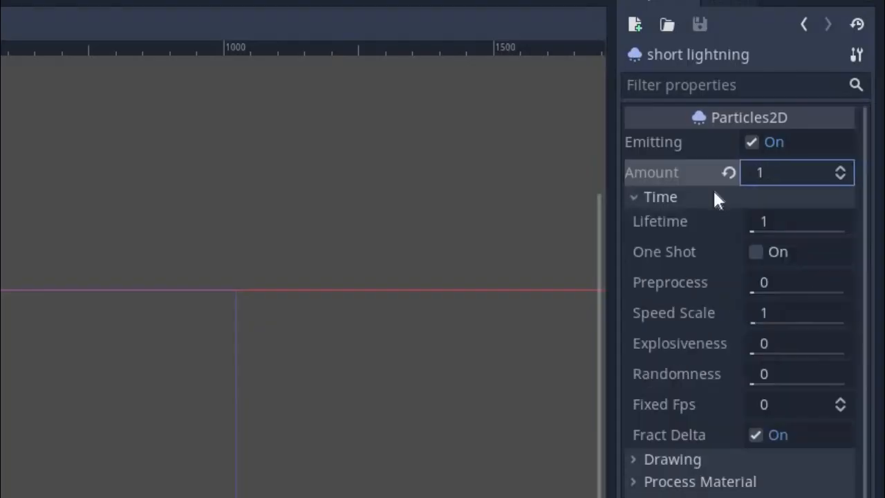
click(765, 220)
text(.2)
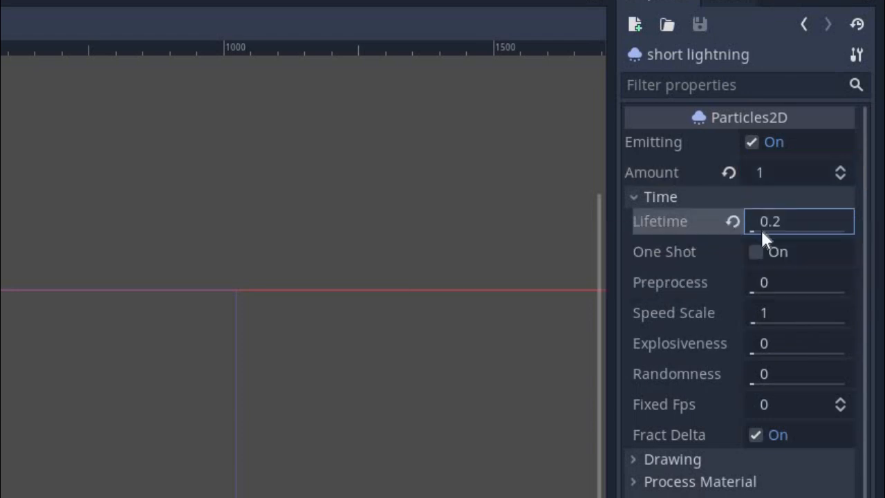
click(754, 251)
click(797, 373)
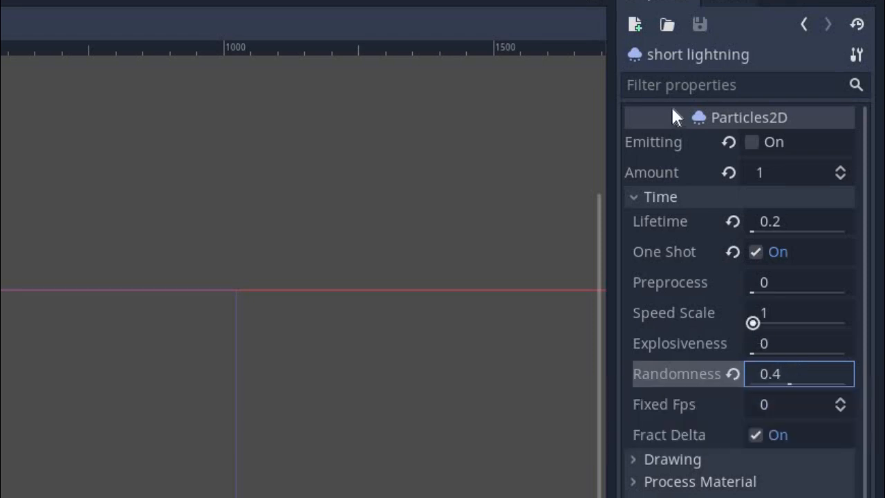
Give the short lightning particles a new ParticlesMaterial and open its properties.
click(646, 195)
click(682, 239)
click(789, 266)
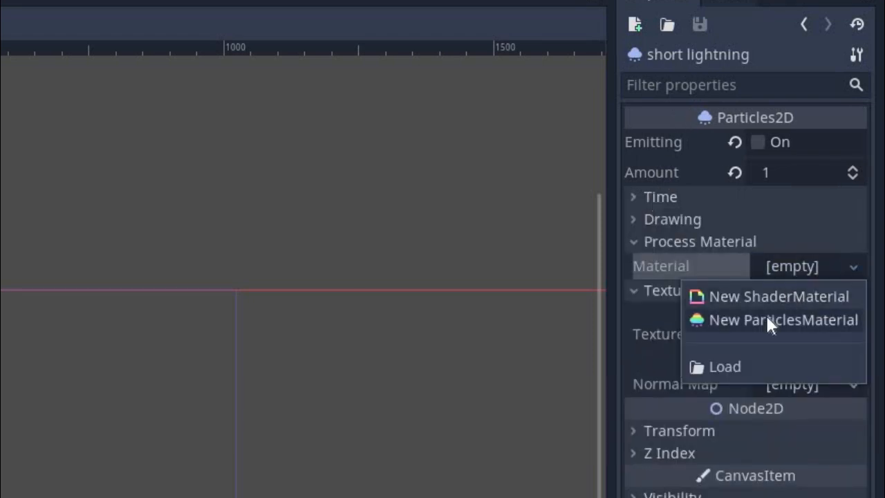
click(765, 313)
click(778, 264)
Change the short lightning material's emission shape to Box with extents of 350 in X and 20 in Y.
scroll(689, 268, down, 3)
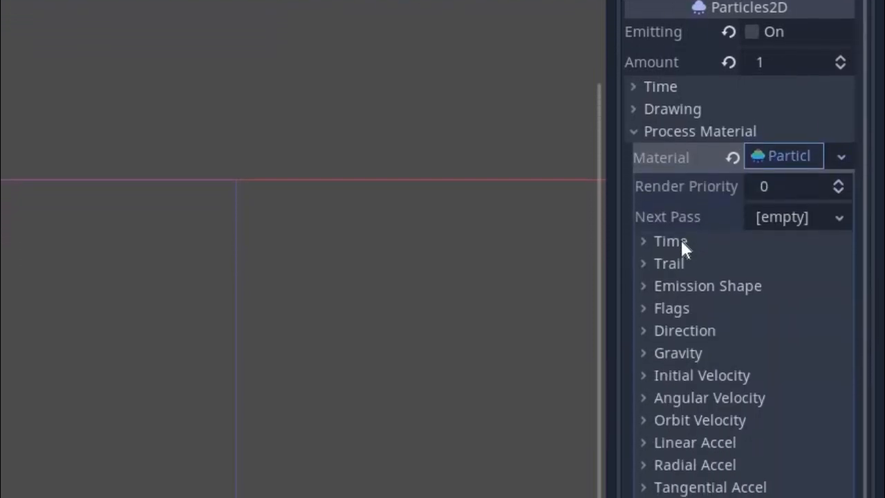
scroll(674, 245, down, 3)
click(669, 194)
click(800, 190)
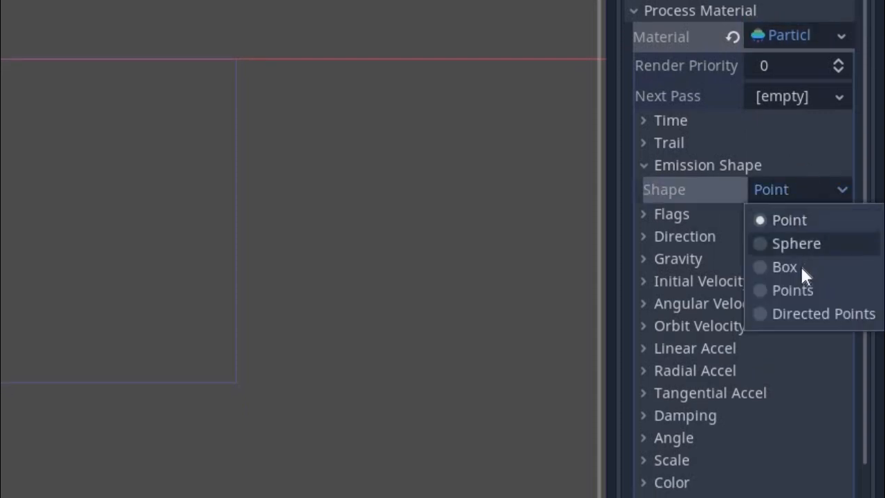
click(802, 269)
click(681, 242)
text(350)
key(Tab)
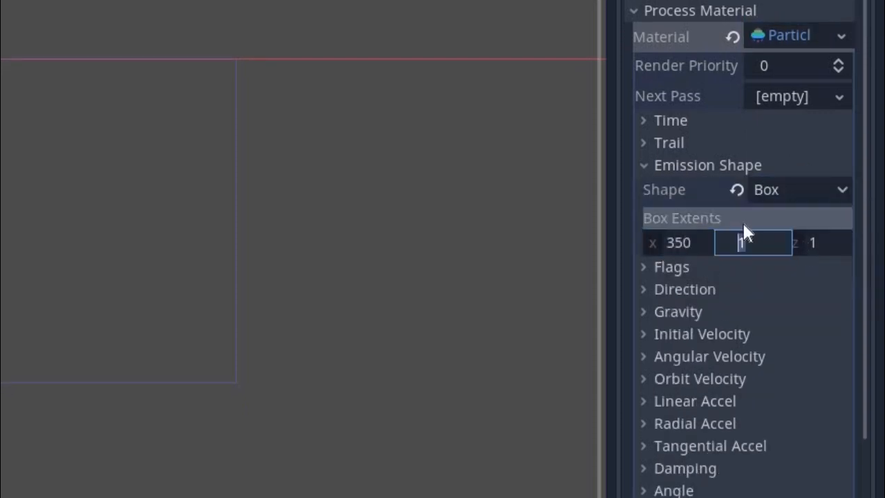
text(20)
click(707, 164)
Set the short lightning material's Y gravity to 0.
click(665, 232)
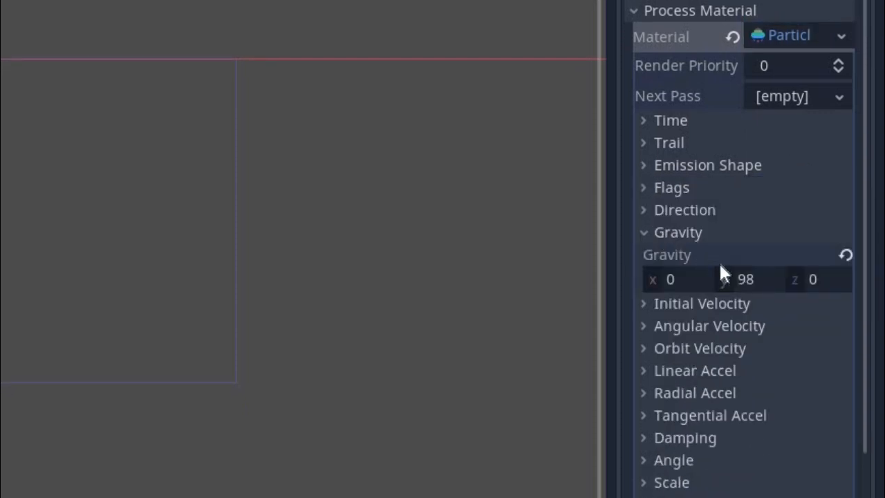
click(750, 277)
text(0)
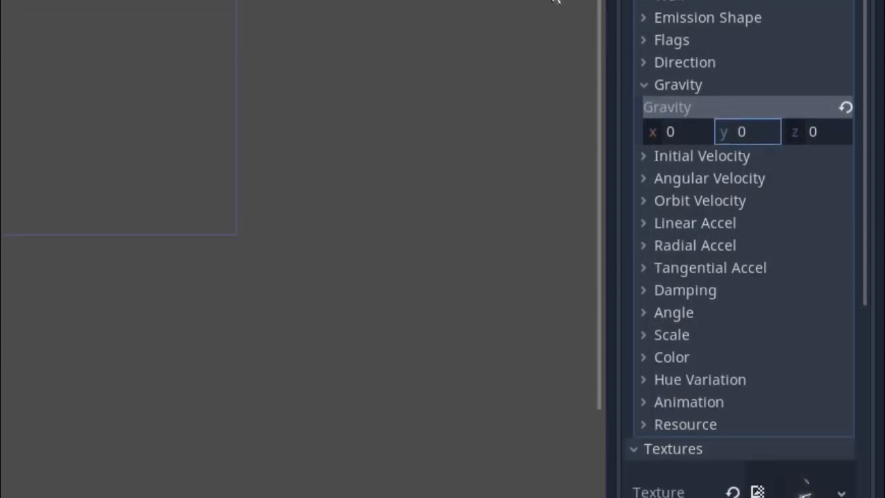
click(666, 232)
Set the short lightning material's angle to 180 and its angle randomness to 1.
click(658, 198)
click(791, 223)
text(1)
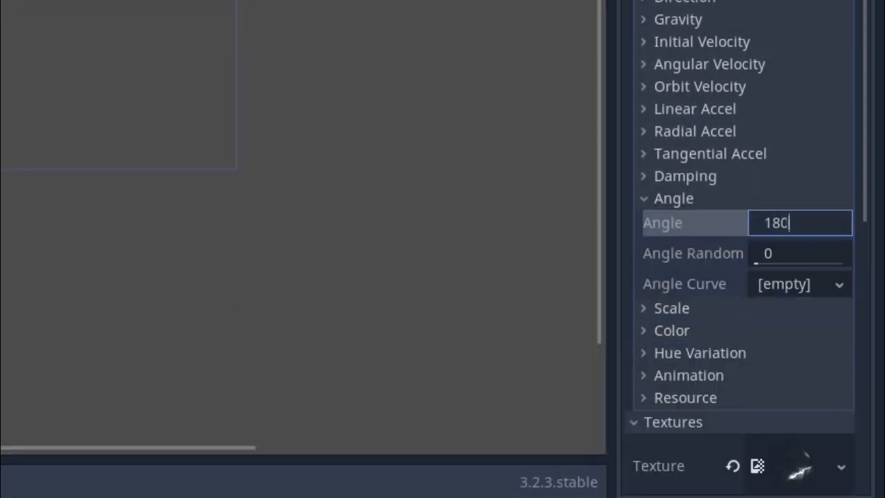
text(80)
click(786, 253)
text(1)
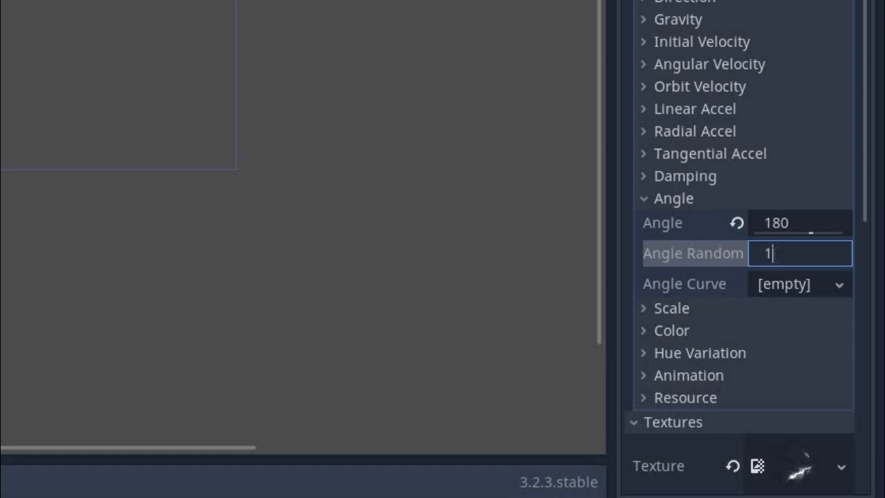
click(663, 199)
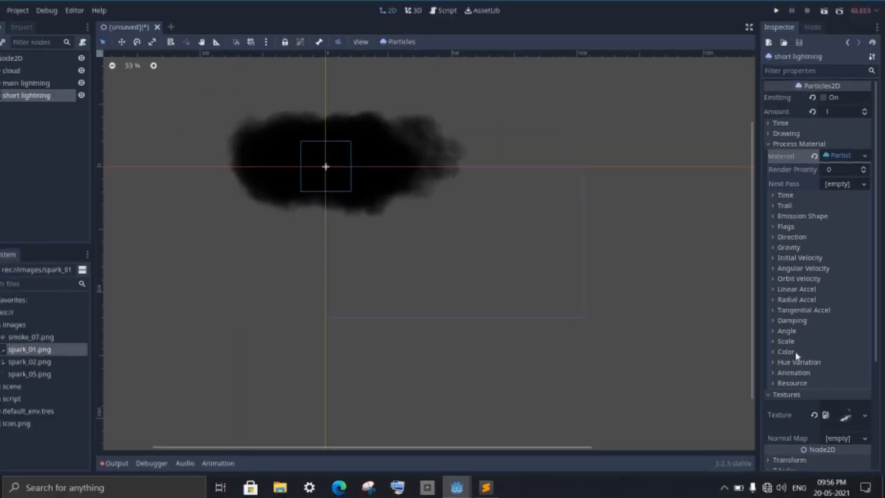
Change the short lightning material's color from white to a cyan-blue.
click(795, 354)
click(862, 365)
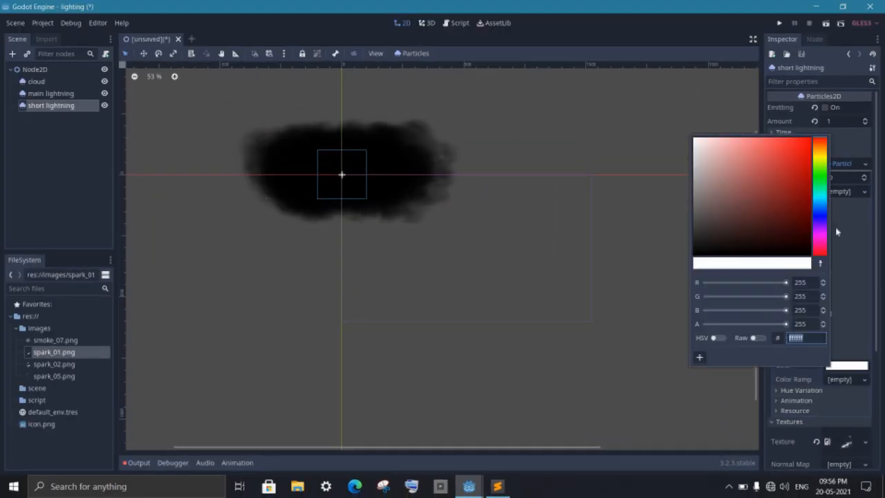
click(821, 197)
click(777, 153)
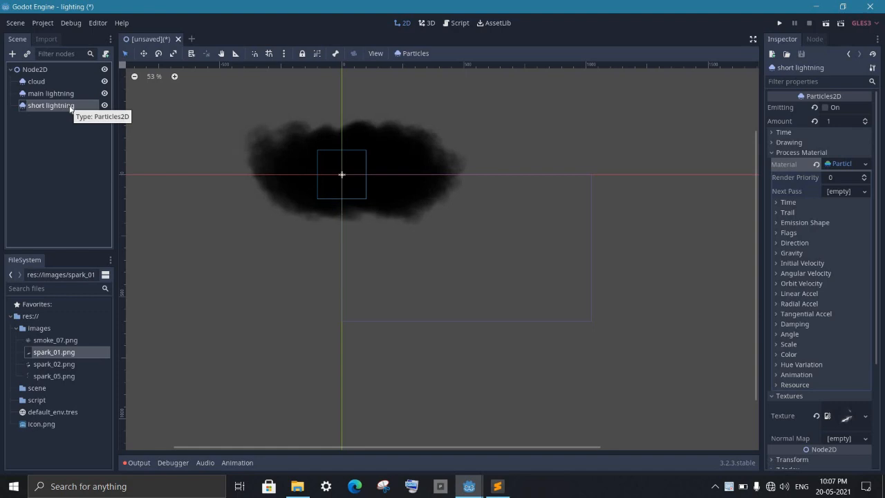
Duplicate the short lightning and main lightning nodes, and give the short lightning copy the spark_02.png texture.
key(ctrl+d)
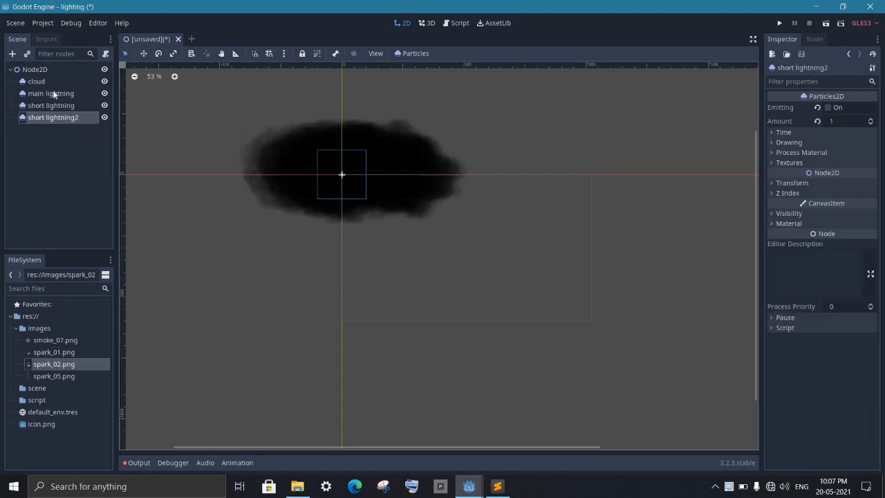
click(51, 93)
key(ctrl+d)
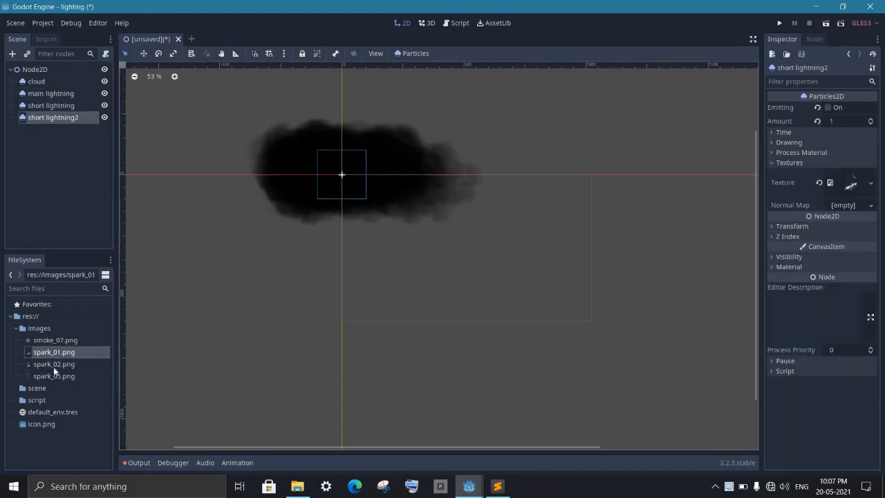
drag(53, 366, 846, 183)
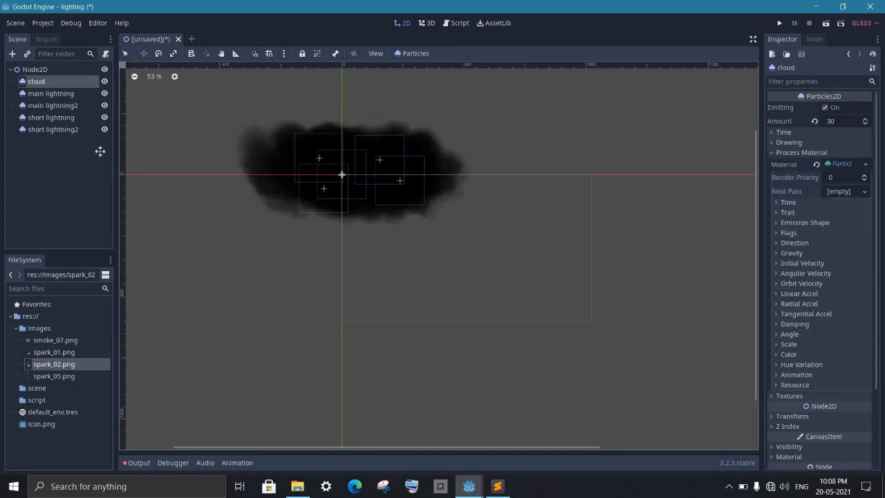
Attach a new GDScript with the default template to the root Node2D.
click(67, 69)
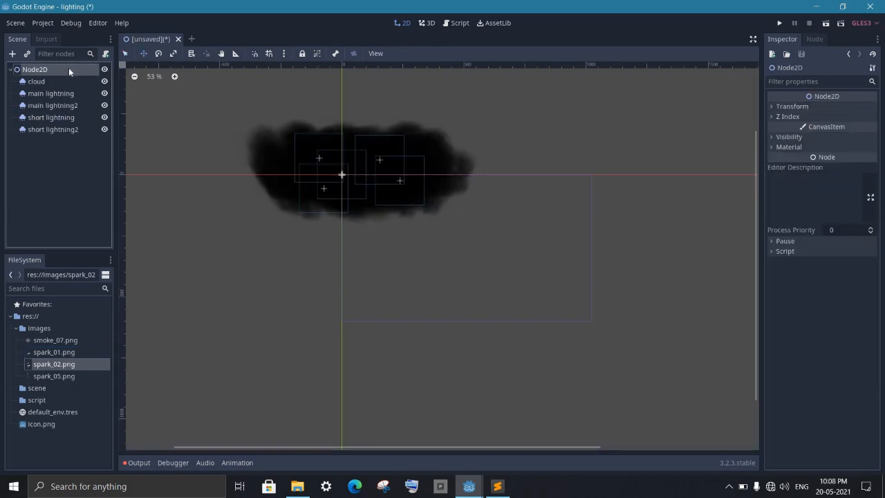
click(106, 53)
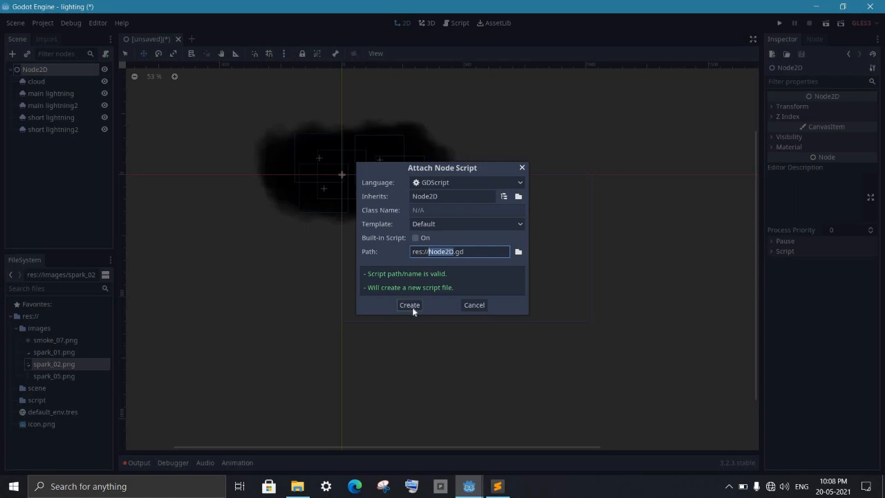
click(409, 305)
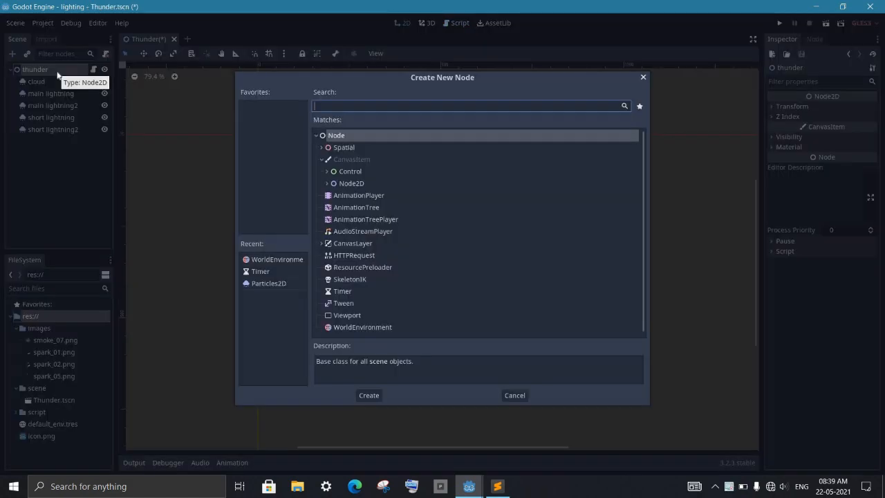
Add a Timer node under the thunder node and name it "main lightning timer".
text(timer)
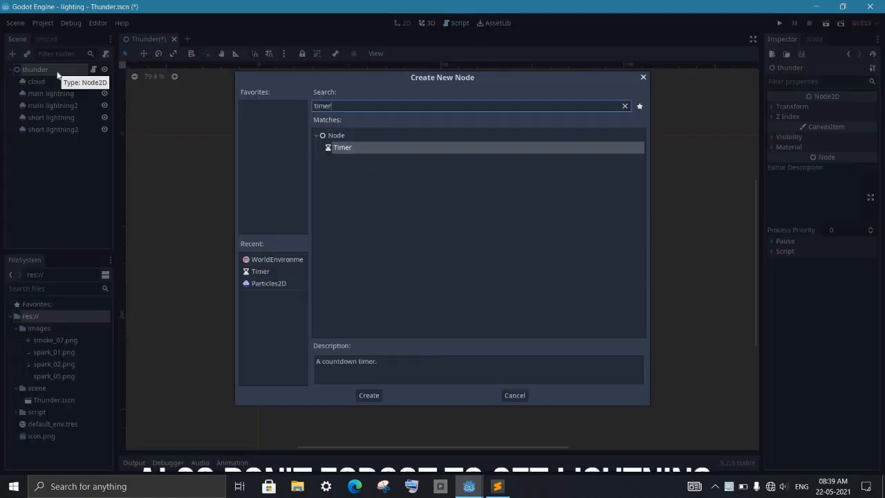
key(Return)
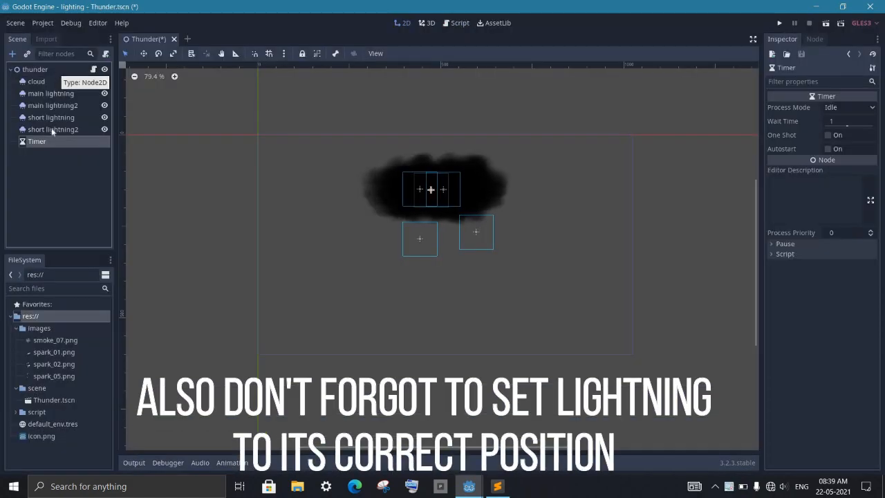
key(F2)
text(main lightning timer)
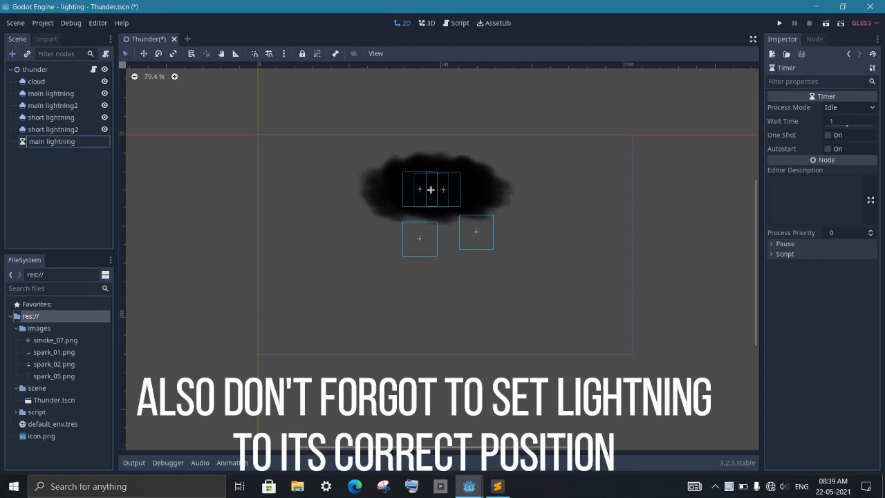
Add a second Timer node under the thunder node and name it "cloud lightning timer".
click(48, 69)
key(ctrl+a)
key(Return)
key(F2)
text(cl)
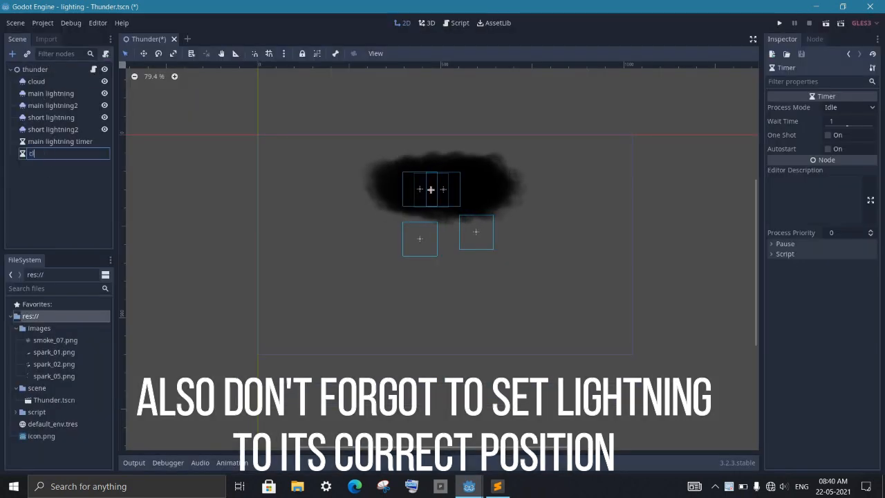
text(oud lightning timer)
key(Return)
Connect the main lightning timer's timeout signal to the thunder node's script.
click(60, 141)
click(814, 38)
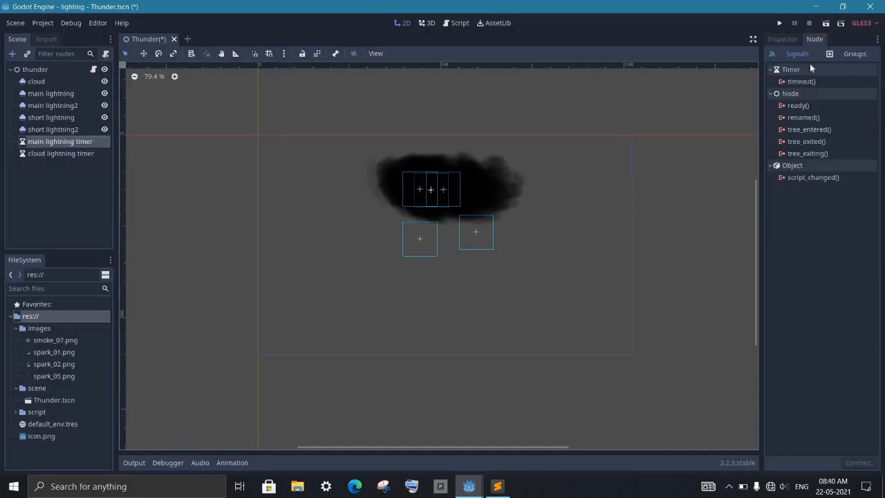
double_click(798, 80)
key(Return)
Connect the cloud lightning timer's timeout signal to the thunder node's script.
click(72, 155)
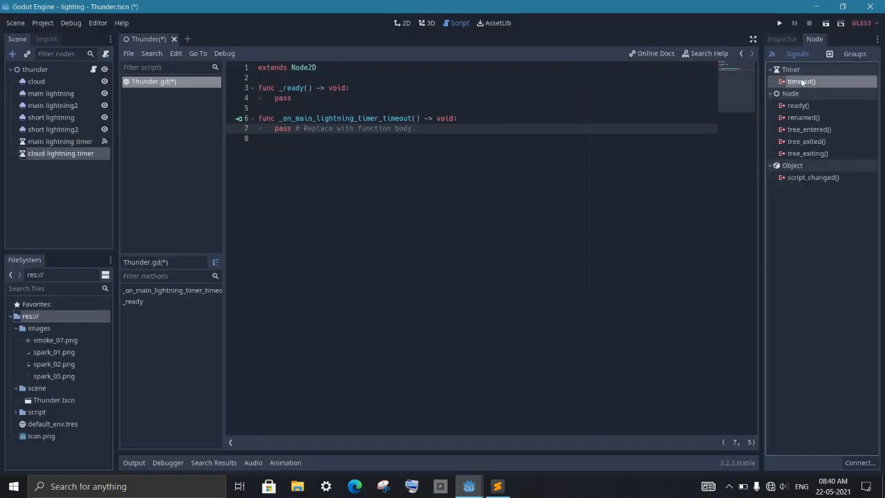
double_click(800, 79)
key(Return)
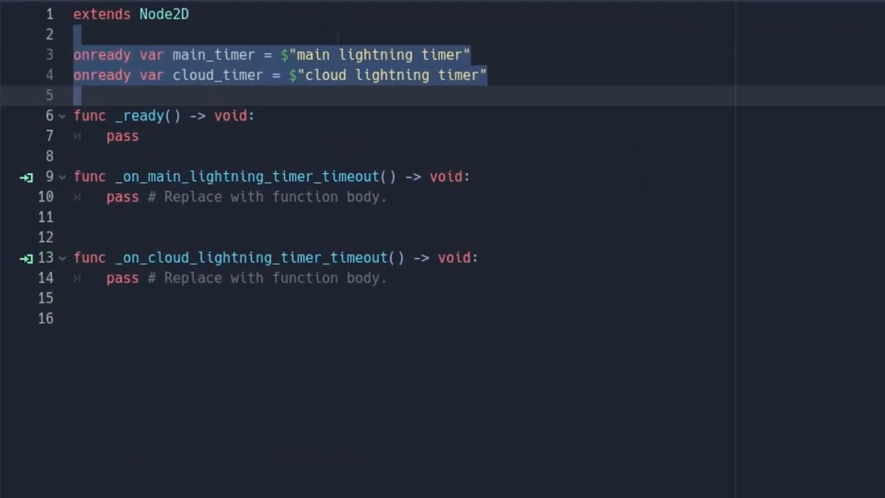
In _ready(), replace pass with calls that start main_timer at 1 and cloud_timer at .5.
click(243, 73)
click(207, 54)
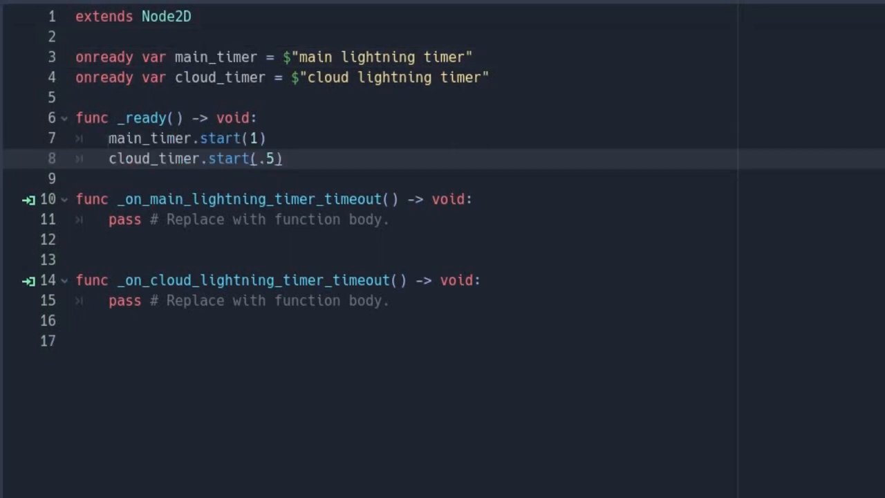
In the main lightning timeout function, set number to randi() % 2 + 1, emit main lightning for 1, otherwise main lightning2, and restart main_timer with number.
drag(109, 138, 264, 138)
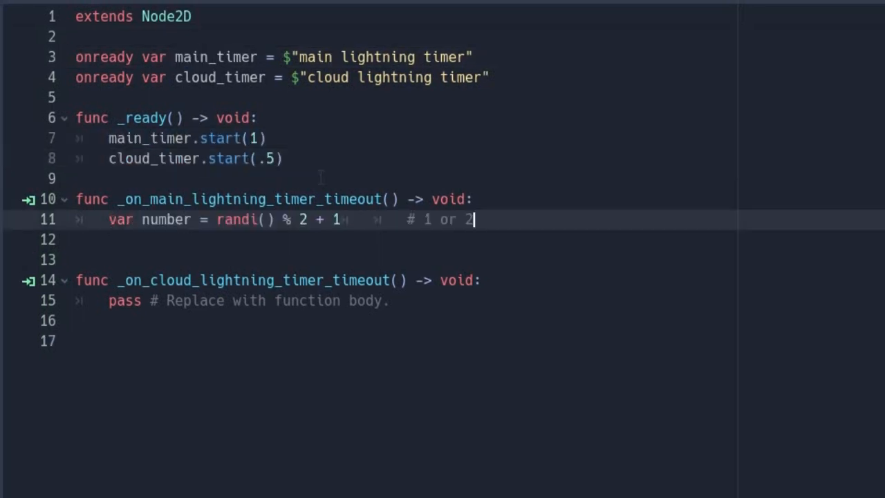
drag(108, 219, 200, 219)
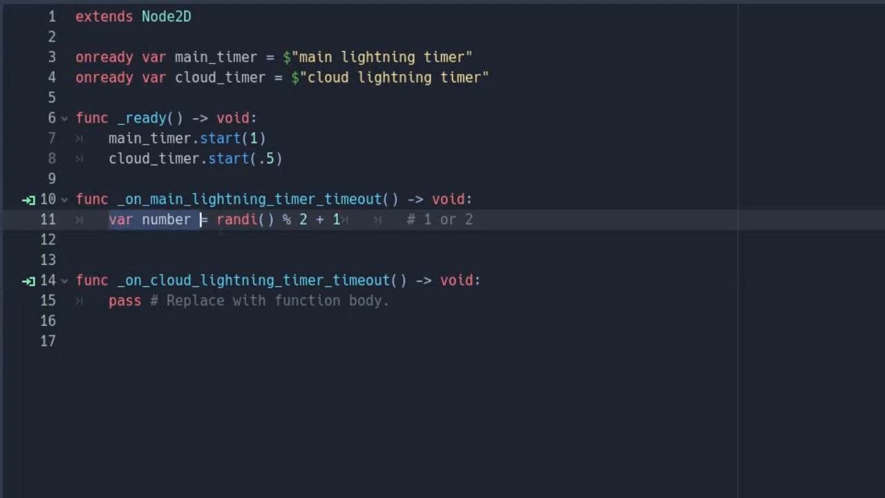
key(Right)
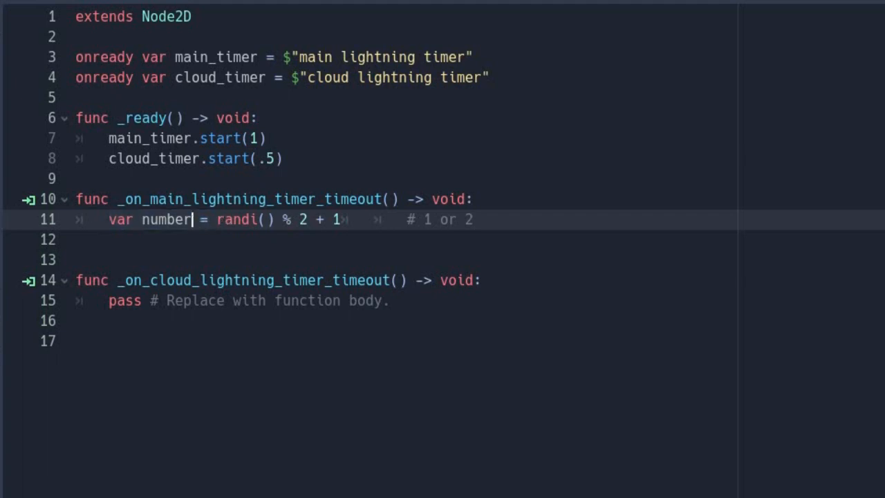
key(Right)
key(ctrl+z)
click(225, 240)
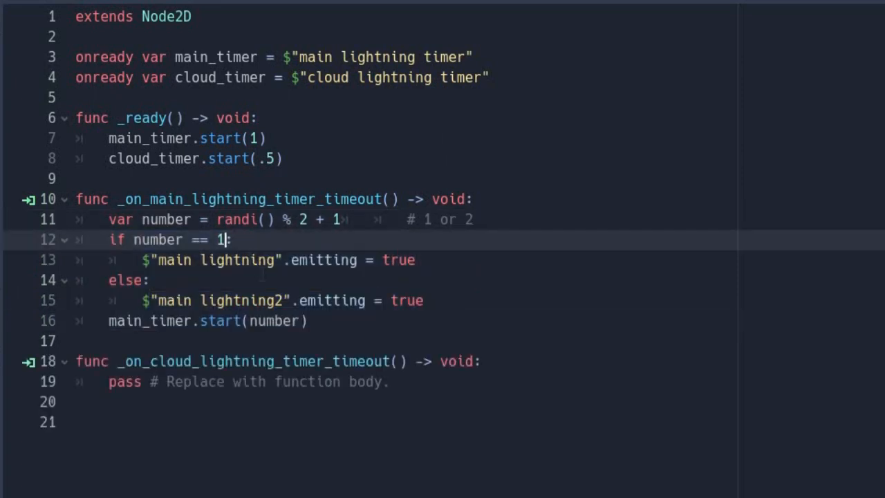
Give the cloud lightning timeout function the same random logic, emitting cloud lightning or cloud lightning2 and restarting cloud_timer with number.
drag(150, 260, 266, 259)
drag(159, 299, 284, 300)
click(283, 300)
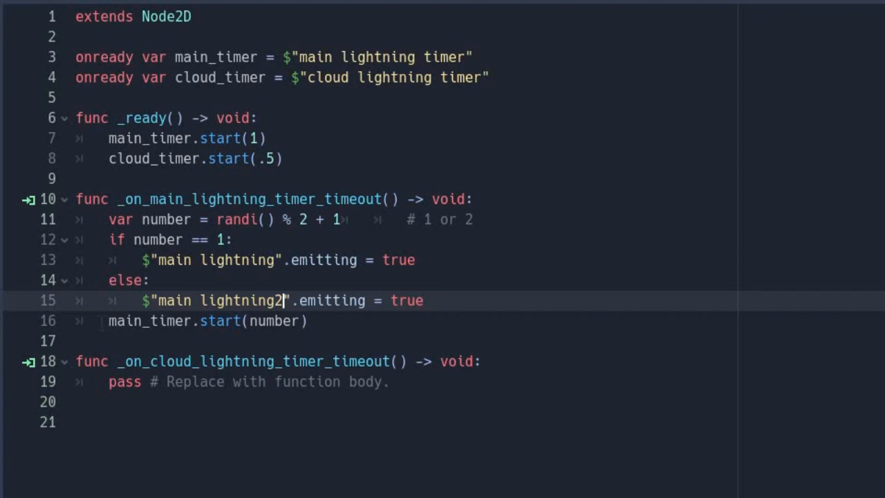
drag(101, 321, 301, 321)
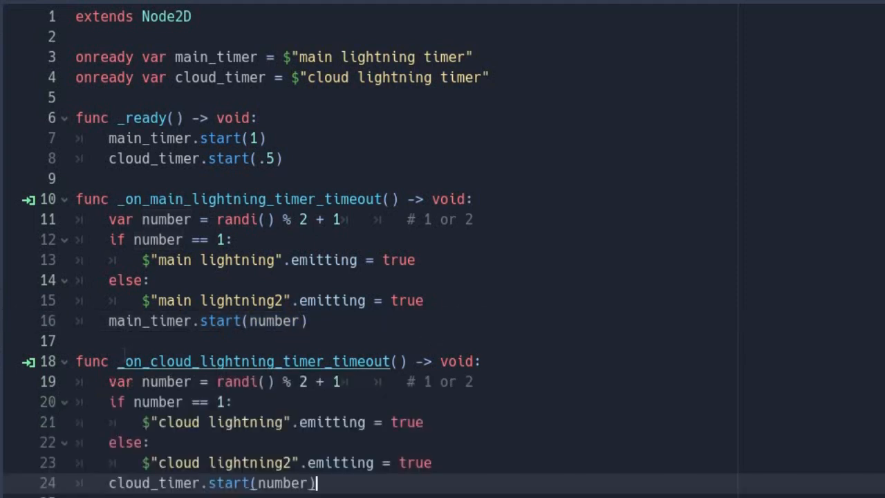
Check the node names and the cloud_timer call in the cloud lightning timeout function, and run the project.
click(110, 361)
click(143, 379)
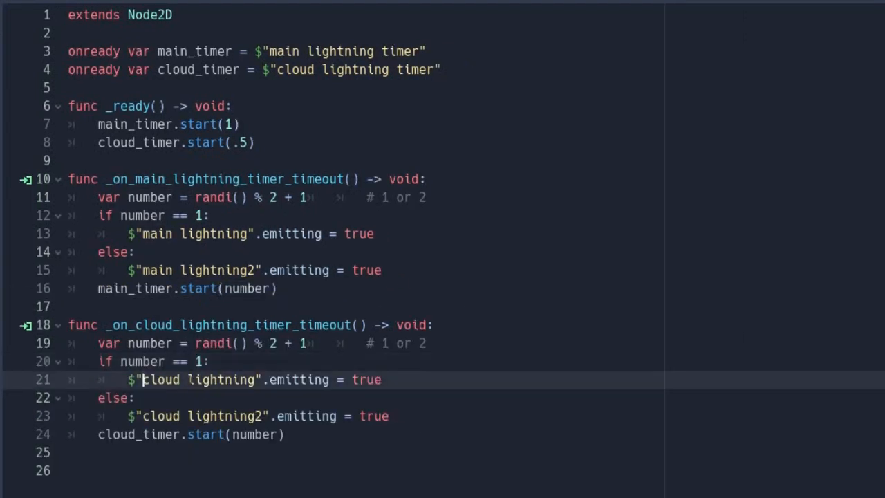
click(187, 415)
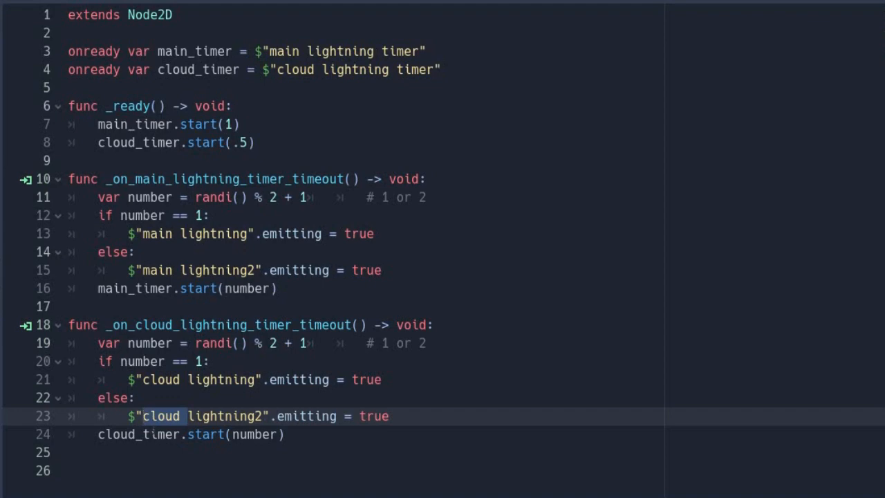
double_click(150, 434)
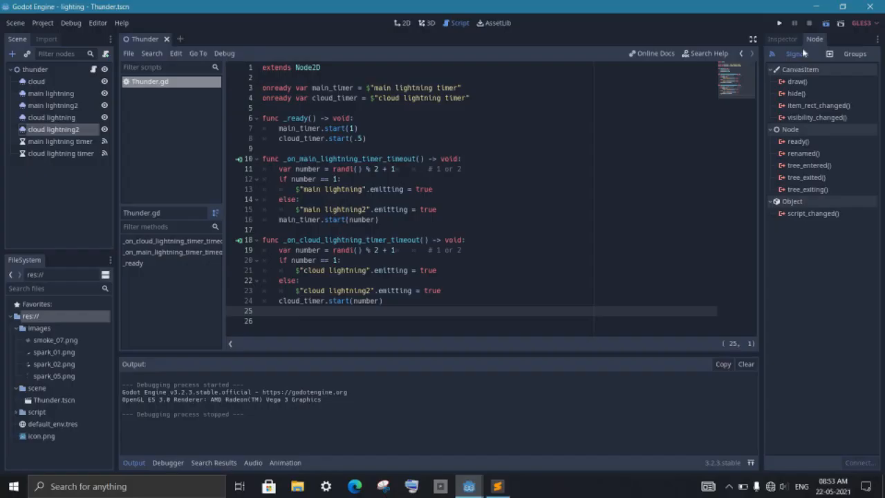
key(F5)
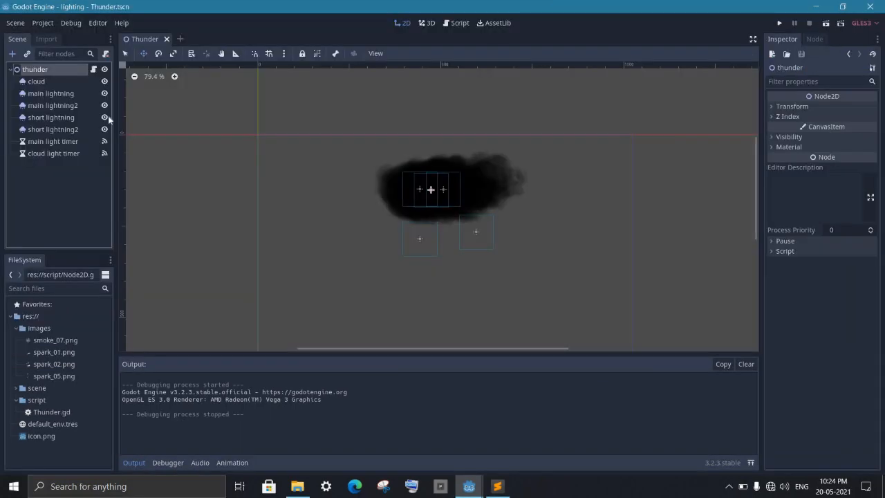
Add a WorldEnvironment node under the thunder node and assign it a new Environment resource.
key(ctrl+a)
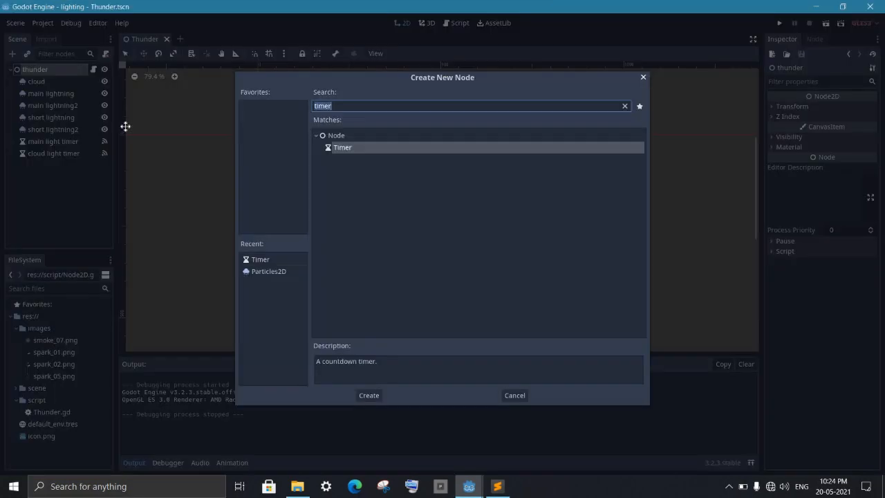
text(world)
key(Return)
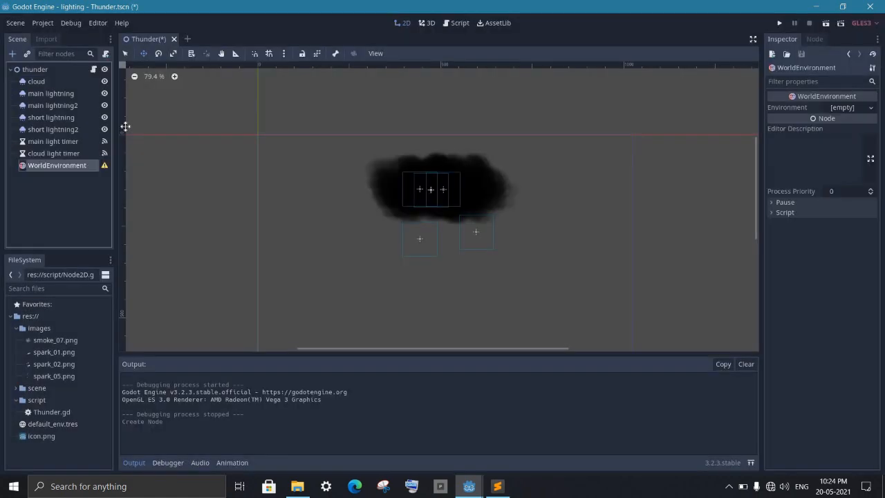
click(862, 110)
click(845, 122)
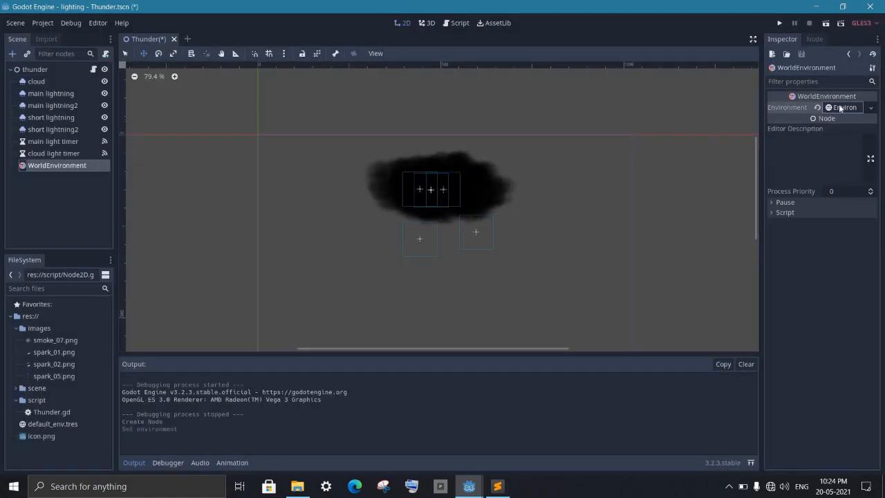
Set the Environment resource's background mode to Canvas.
click(840, 108)
click(803, 119)
click(869, 131)
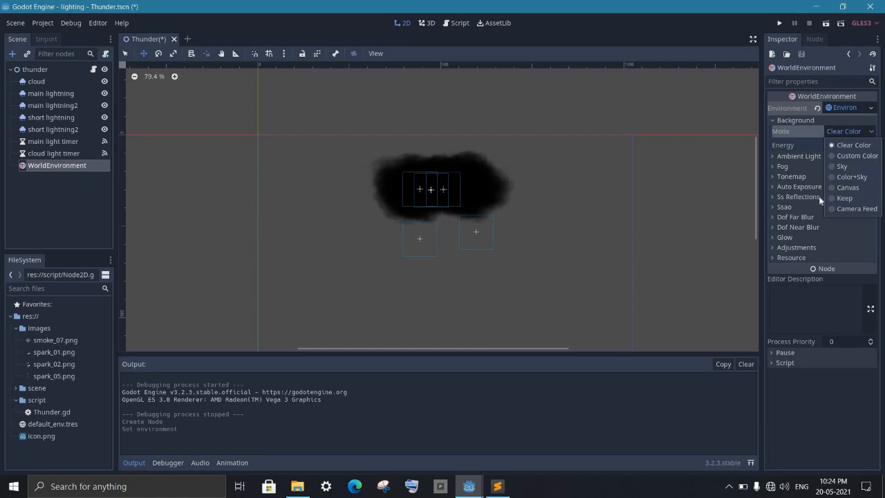
click(847, 187)
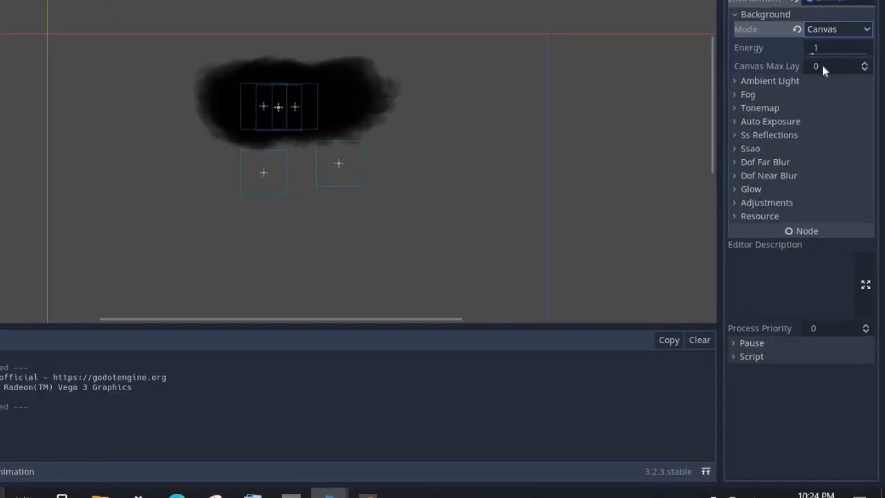
Enable the environment's Glow with Additive blend mode and adjust its HDR threshold.
click(786, 238)
click(791, 84)
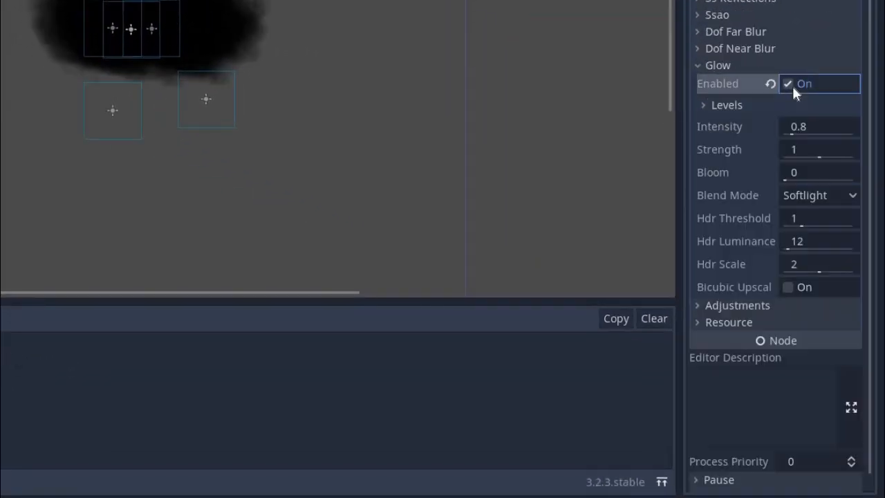
click(827, 196)
click(819, 218)
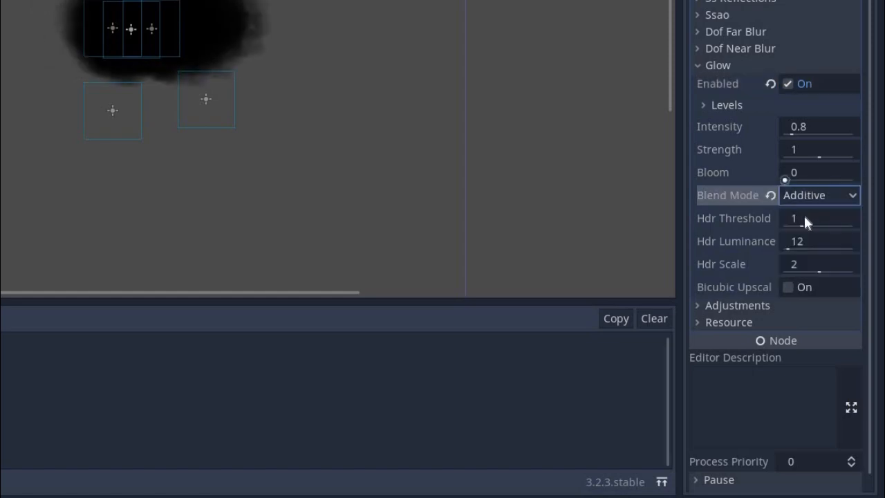
click(801, 219)
text(1.)
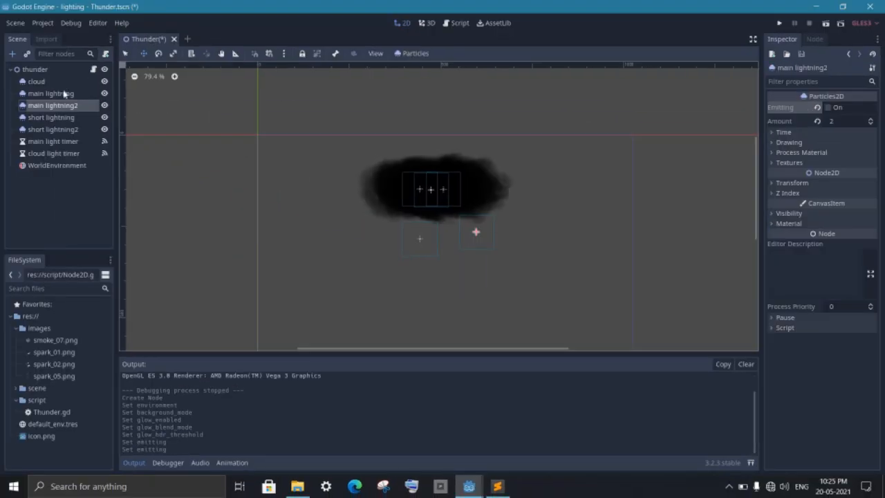
Change the Modulate color of the main lightning particles in their visibility properties.
click(63, 93)
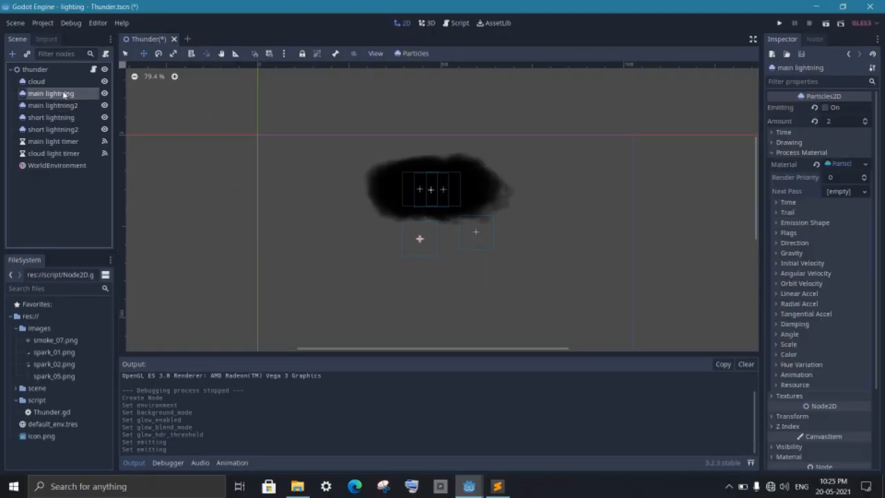
scroll(764, 358, down, 2)
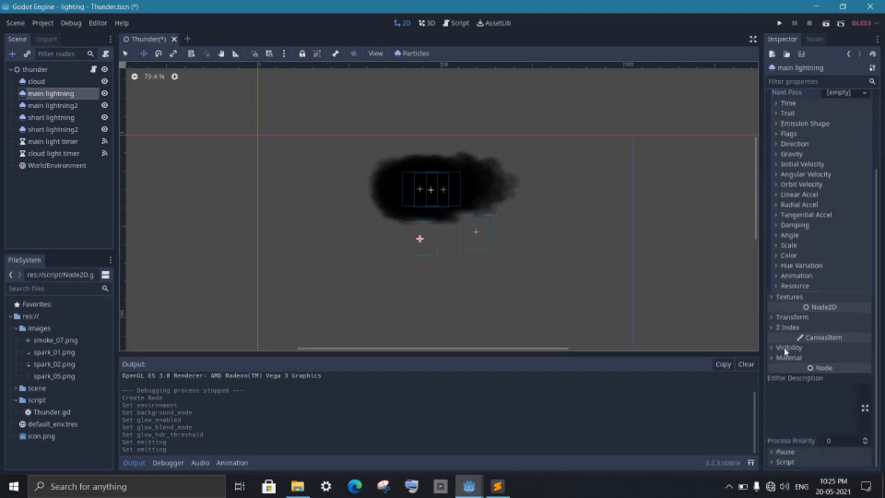
click(787, 348)
click(831, 373)
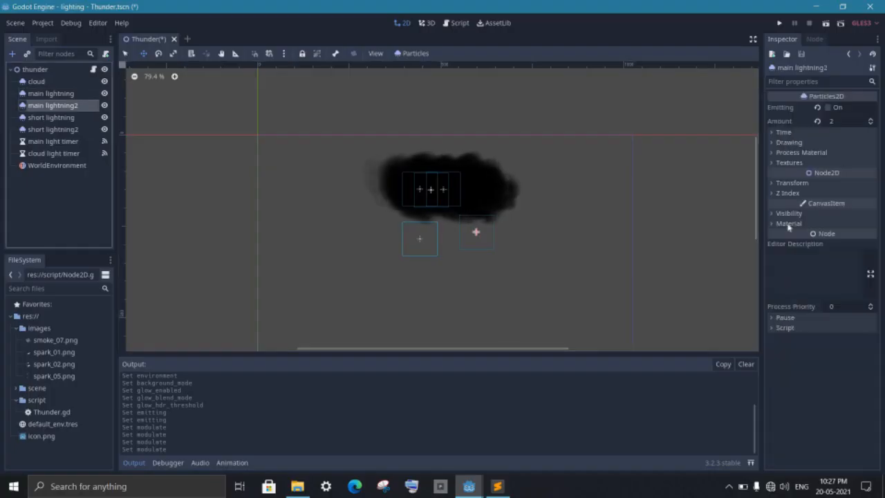
Set the Modulate color of main lightning2 to raw values R 1.6, G 1.7 and B 1.7.
click(788, 212)
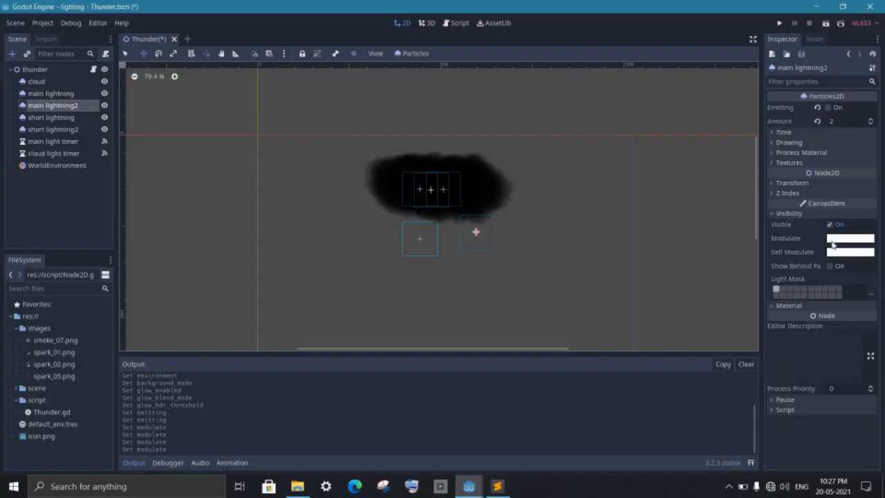
click(850, 238)
text(1.7)
key(Tab)
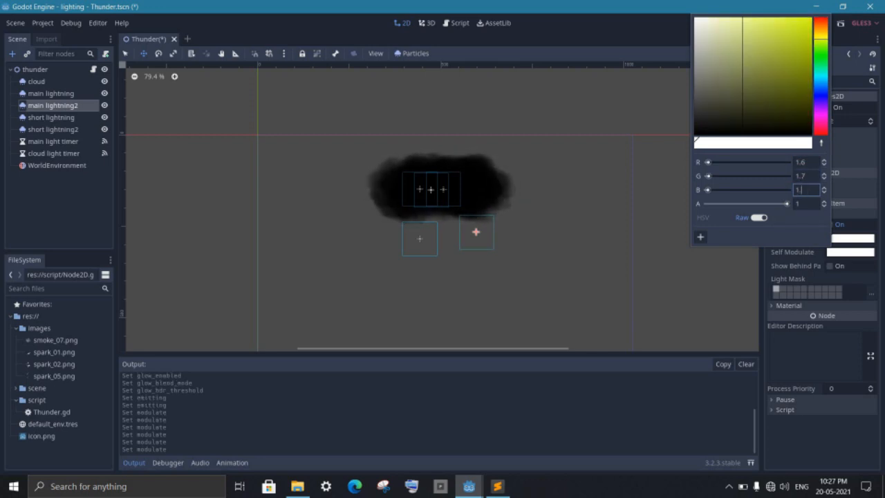
text(1.7)
key(Return)
click(879, 240)
click(815, 214)
Open the Modulate color of the short lightning particles for editing.
click(53, 118)
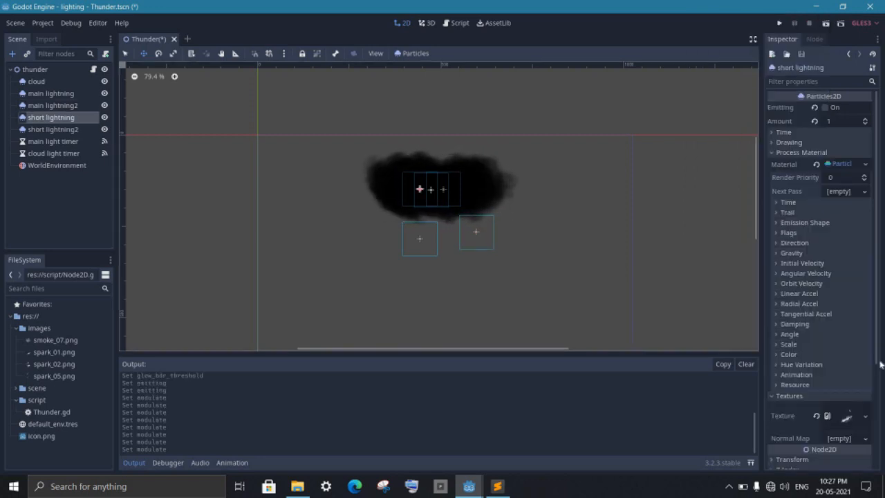
scroll(879, 364, down, 5)
click(795, 365)
click(849, 391)
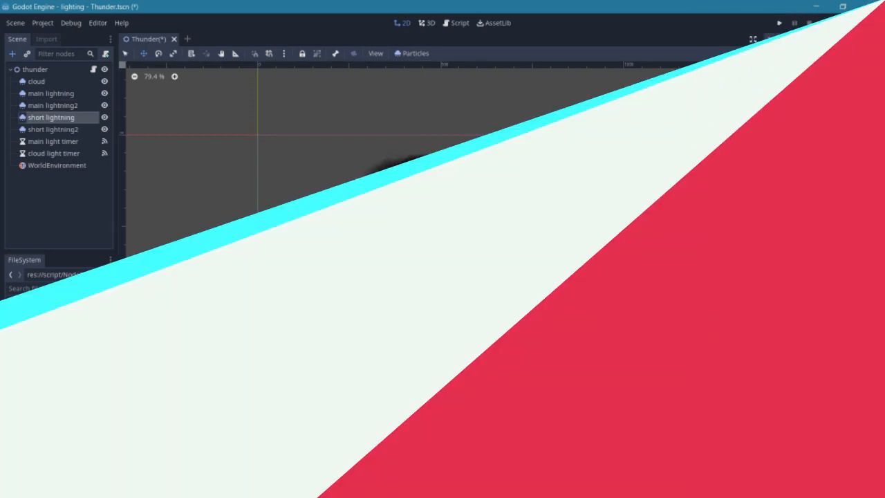